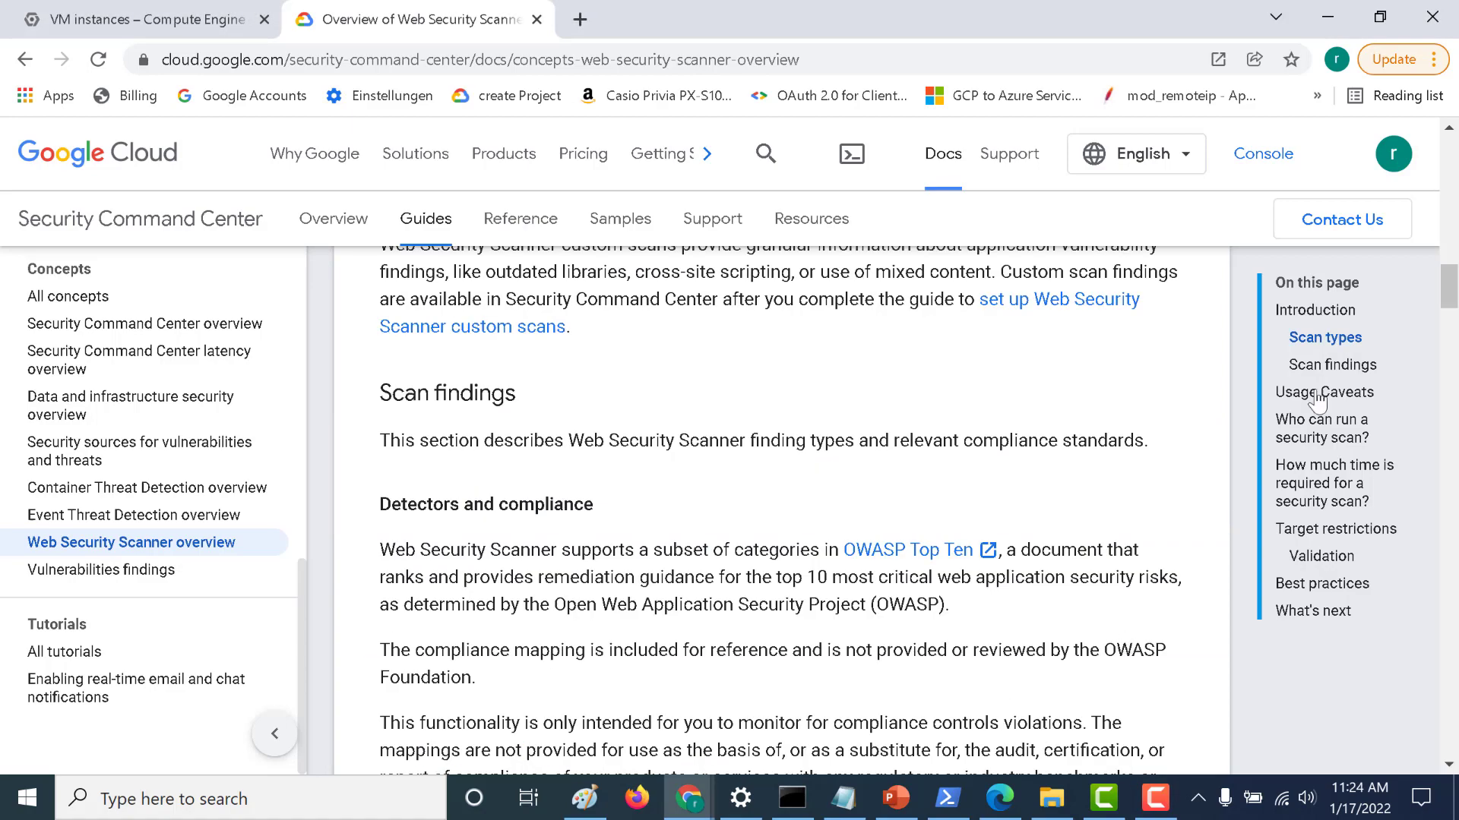
Step: Review the Scan findings section and the findings table in the Web Security Scanner overview documentation
scroll(1453, 334, down, 5)
scroll(1453, 334, down, 5)
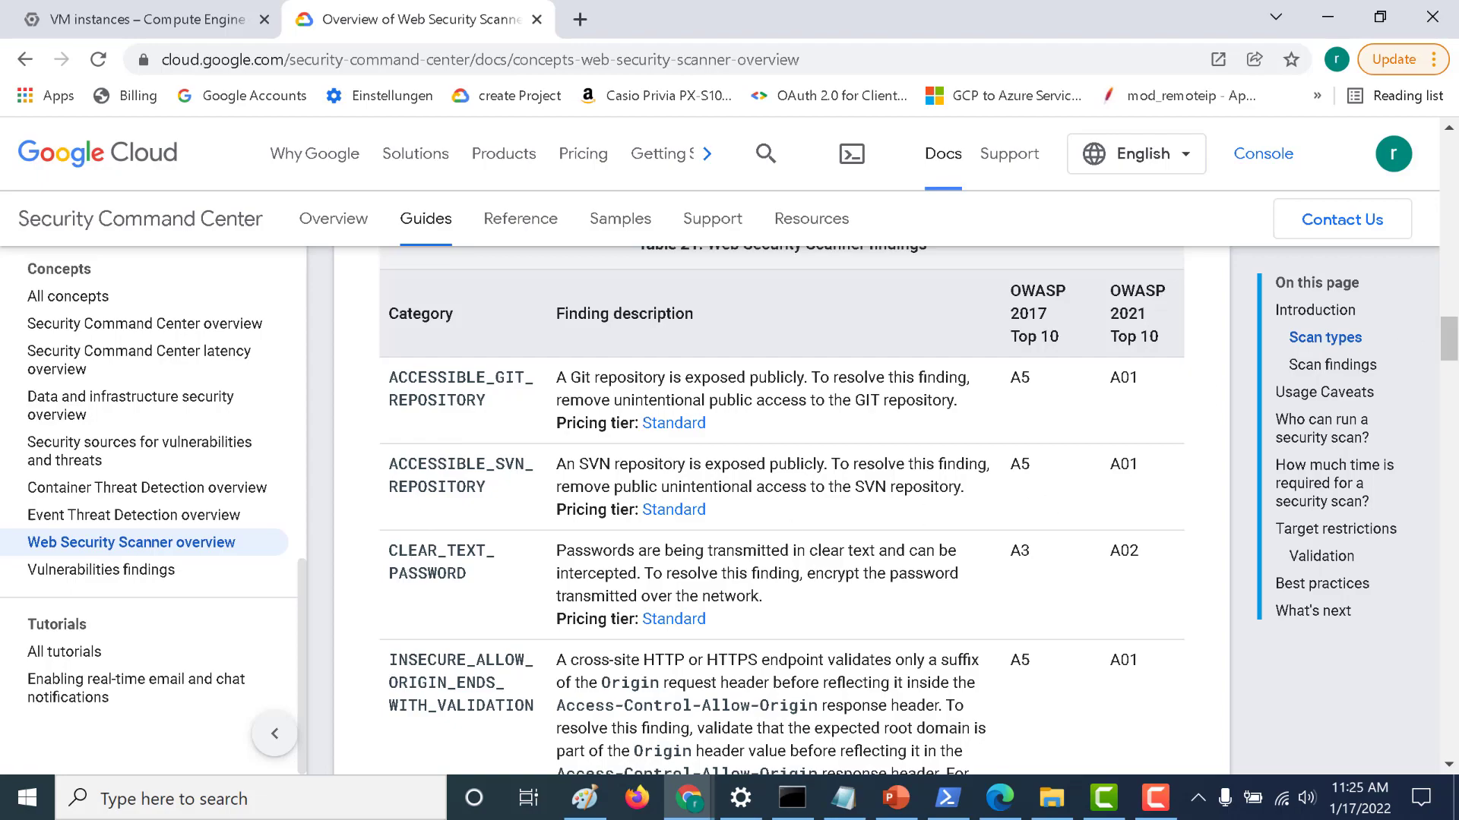
drag(1451, 349, 1451, 304)
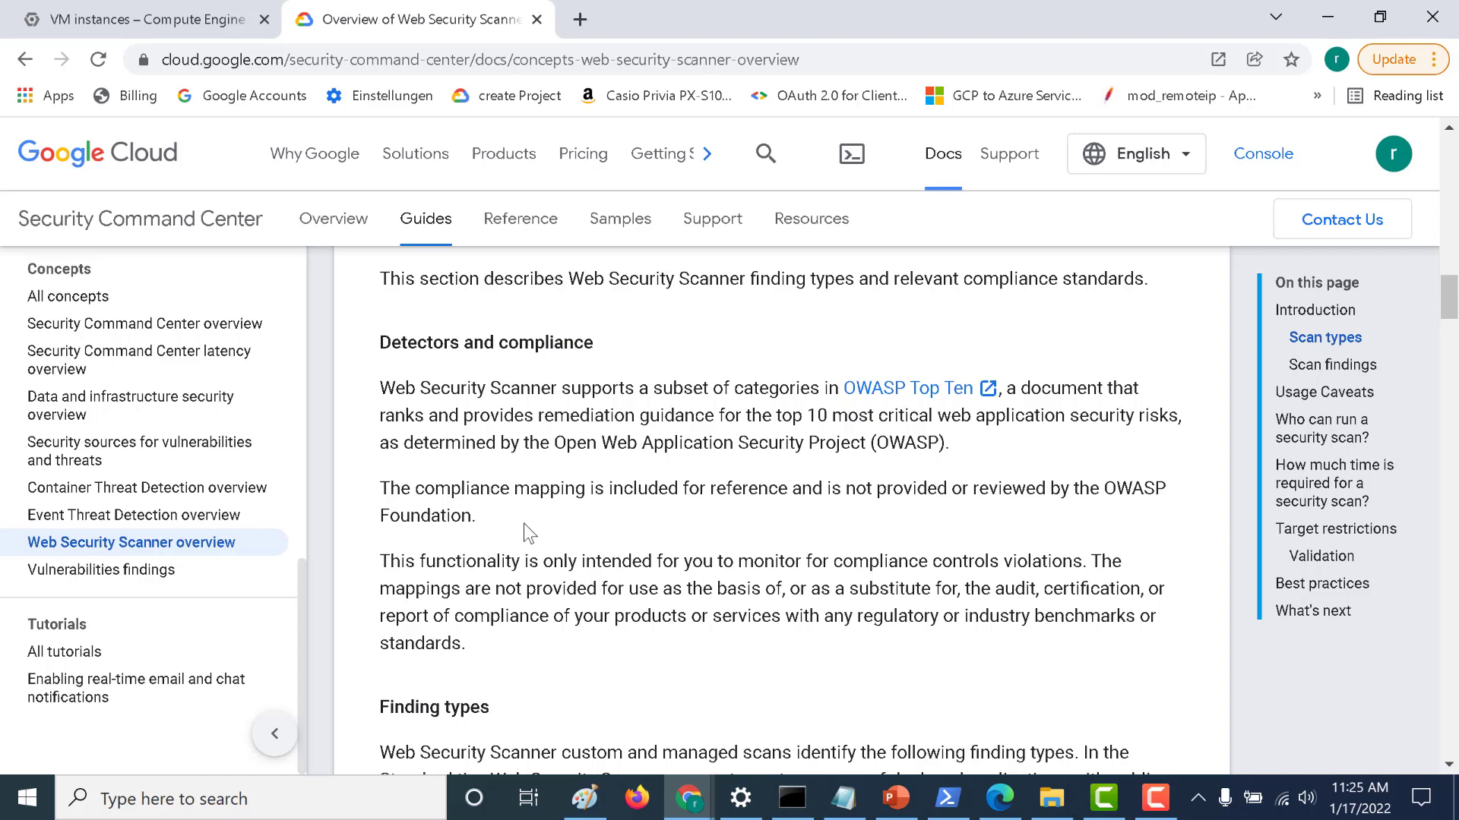
Step: Switch to the SSH terminal window of instance-1, clear its output and maximize the window
click(201, 21)
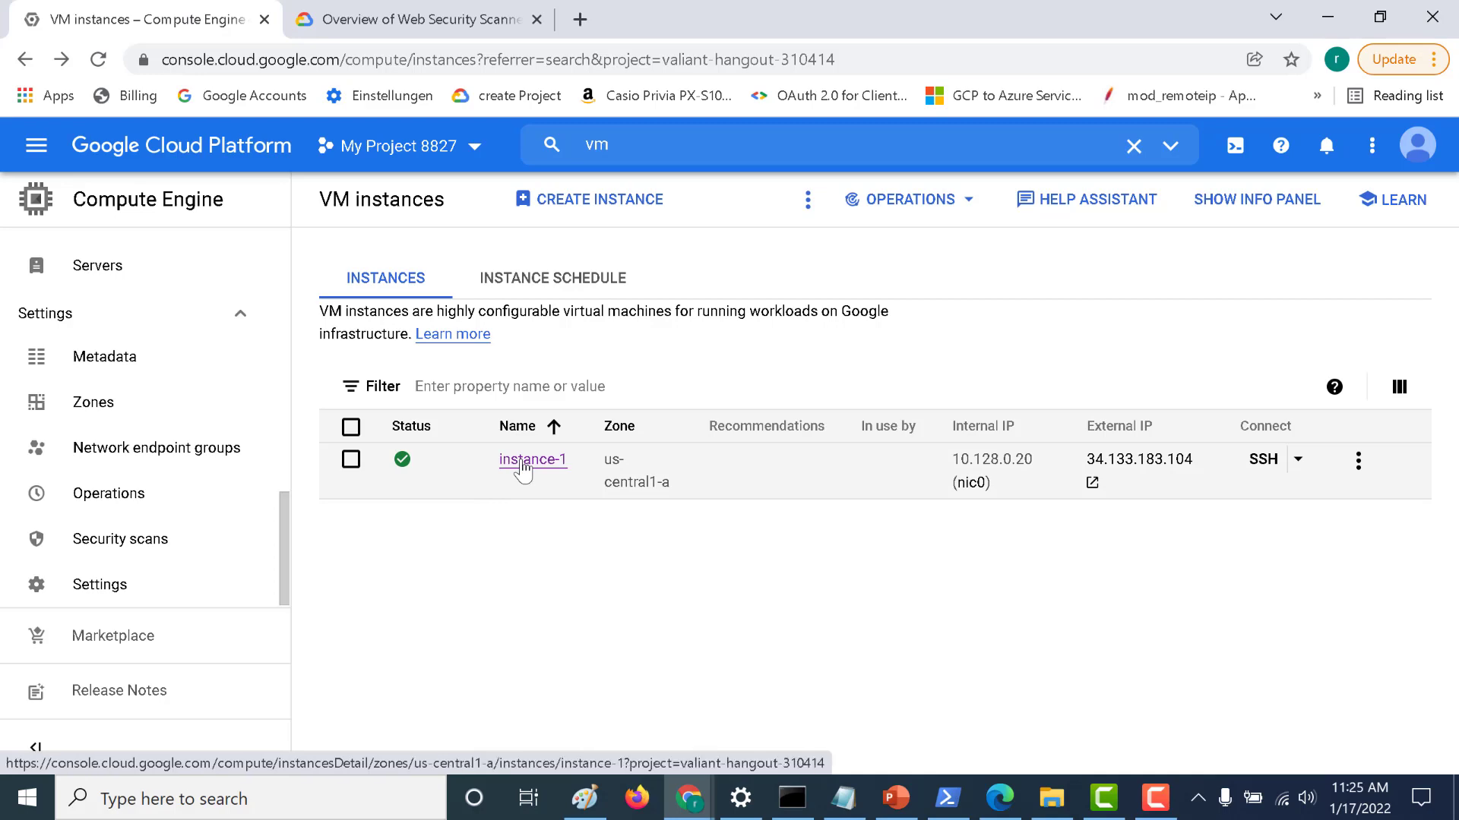
mouse_move(689, 797)
click(812, 705)
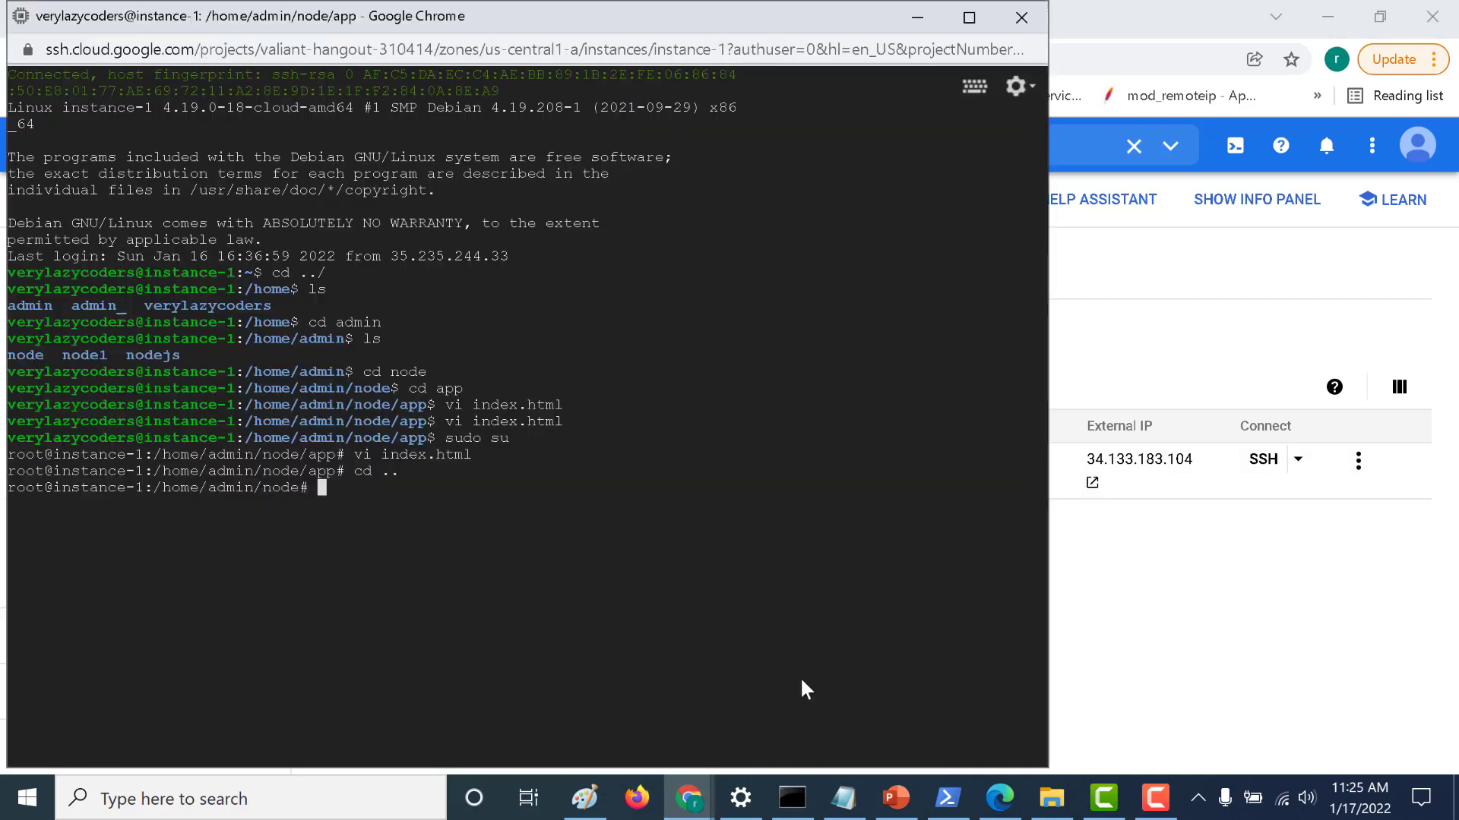
text(clear)
key(Return)
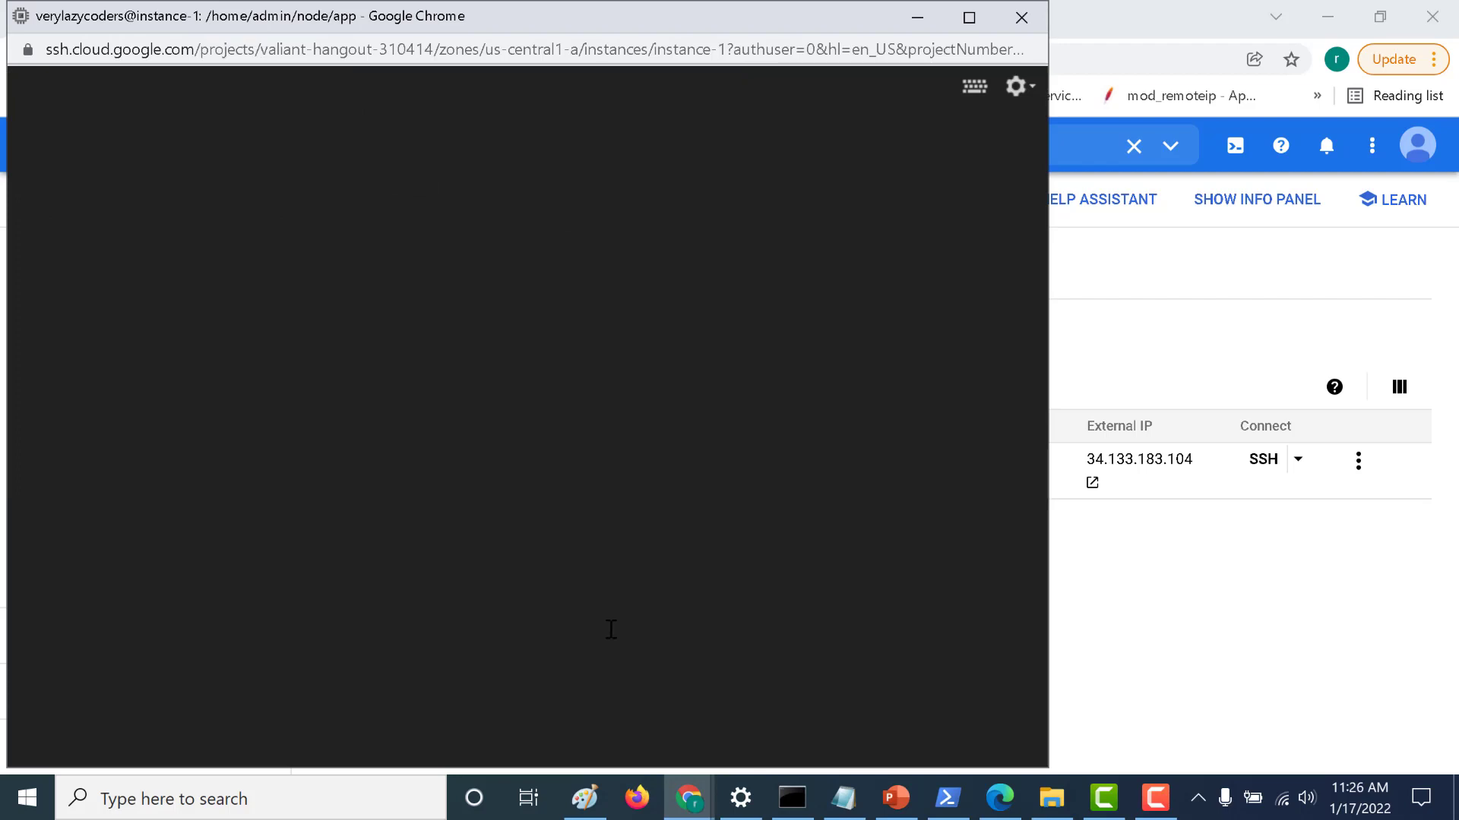
click(969, 17)
Step: Change into the app directory and list all its files in long format with ls -lart
text(c)
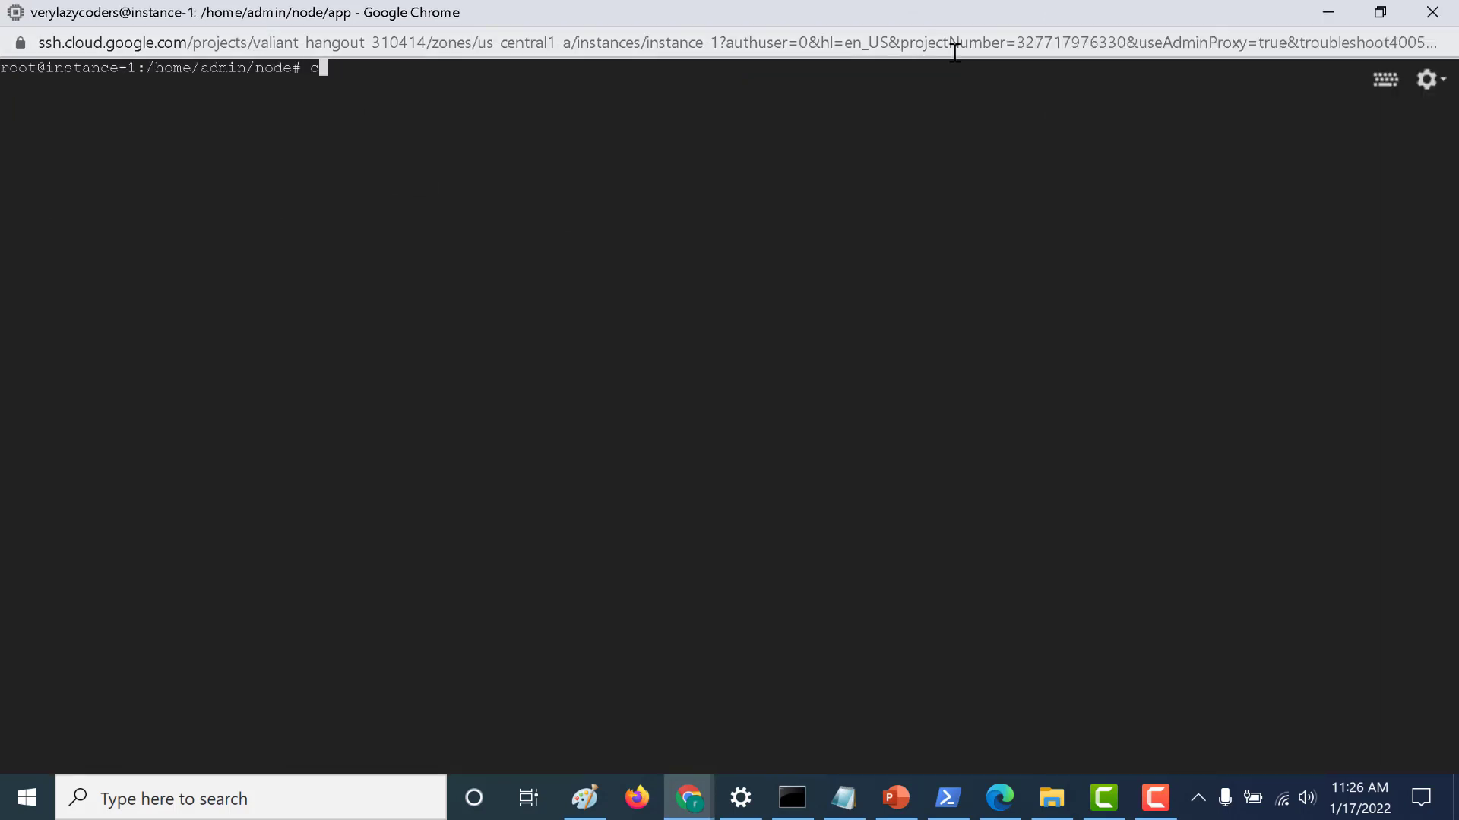
text(d aap)
key(Return)
text(cd app)
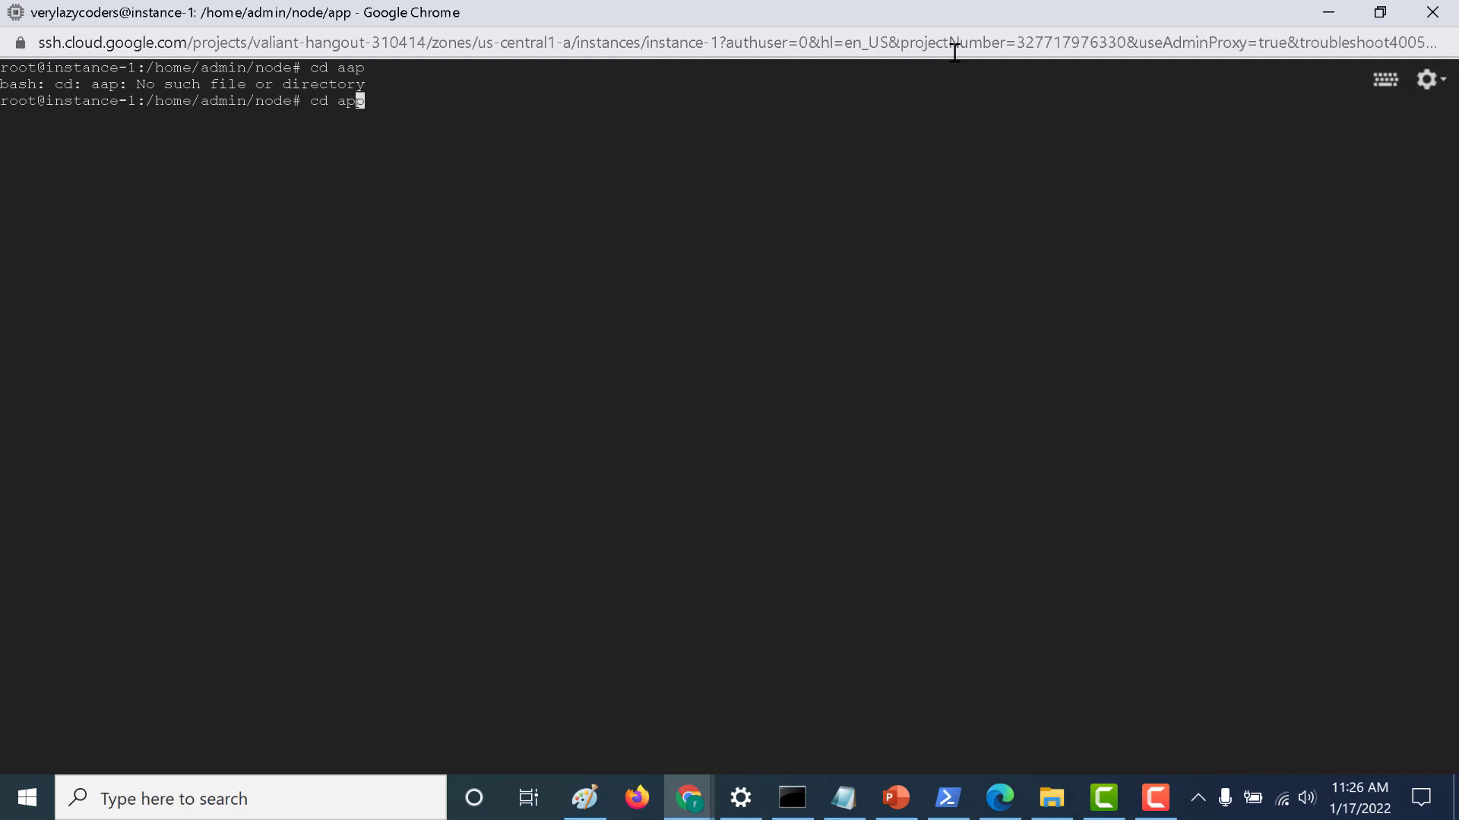
key(Return)
text(ls -lart)
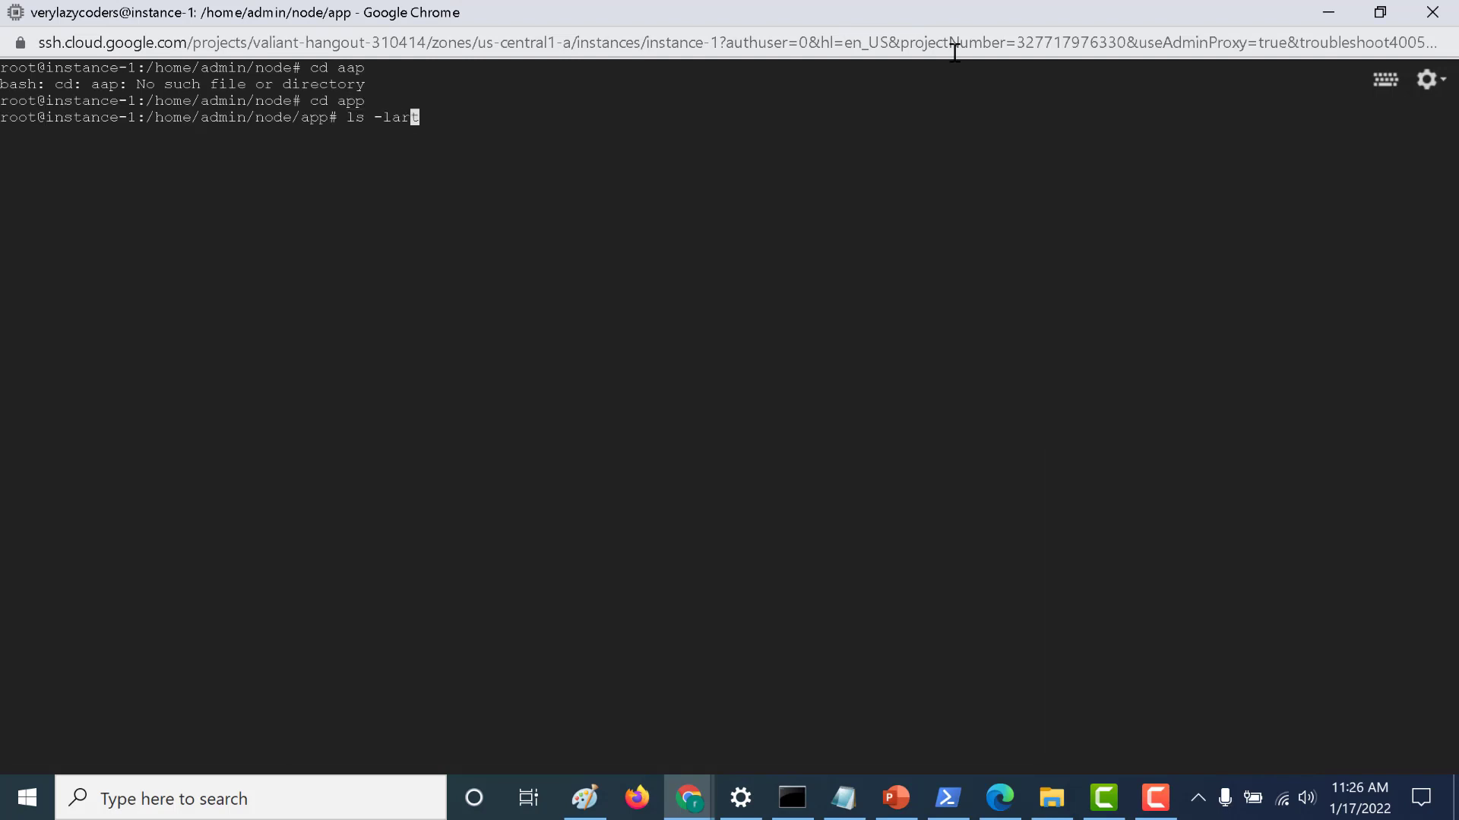
key(Return)
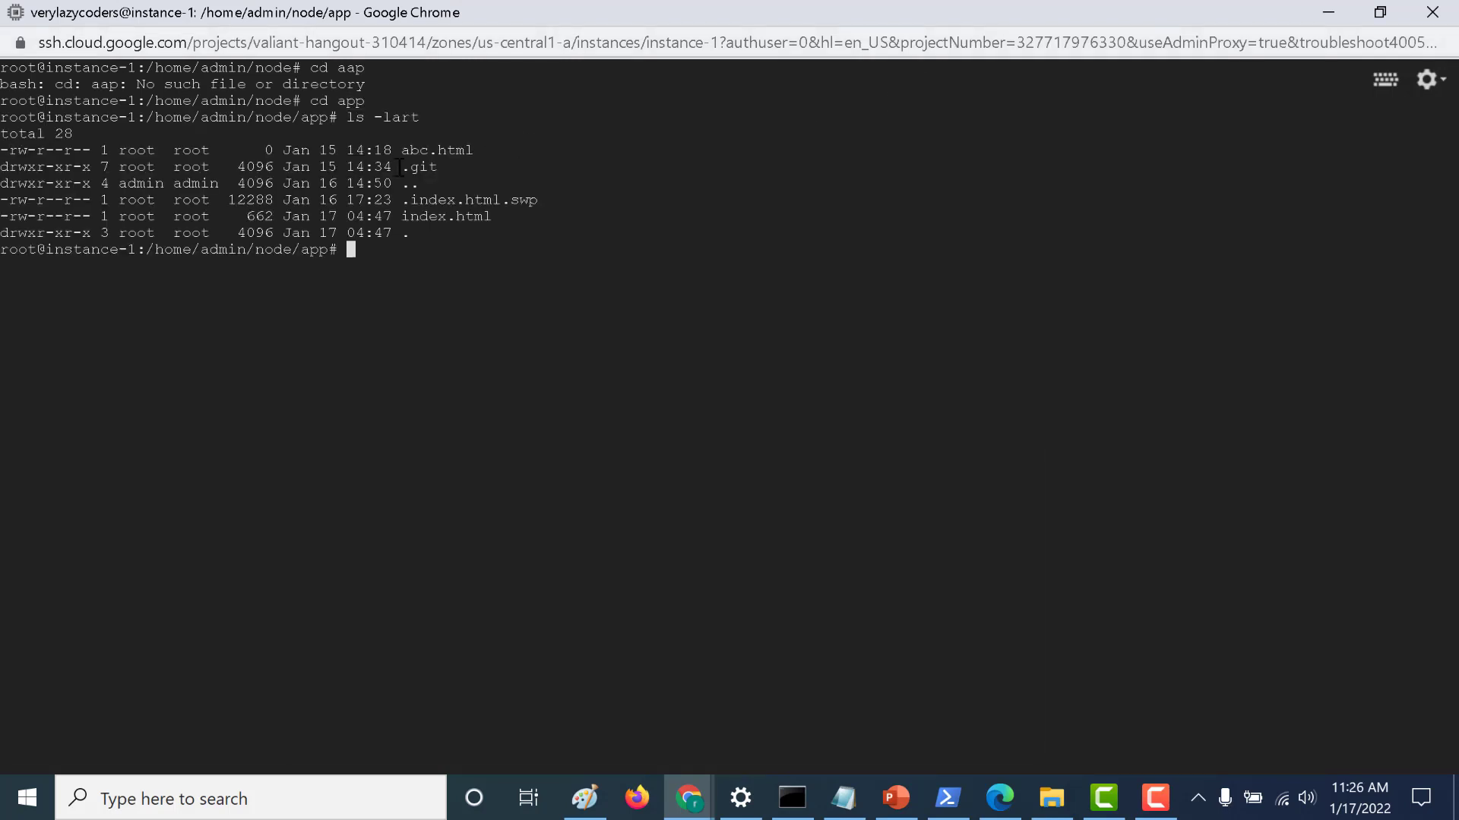
Step: Locate .git and index.html in the listing, then open index.html in vi and examine its jQuery script reference
drag(400, 166, 469, 166)
click(456, 265)
text(cd)
key(BackSpace)
key(BackSpace)
key(BackSpace)
drag(401, 216, 487, 218)
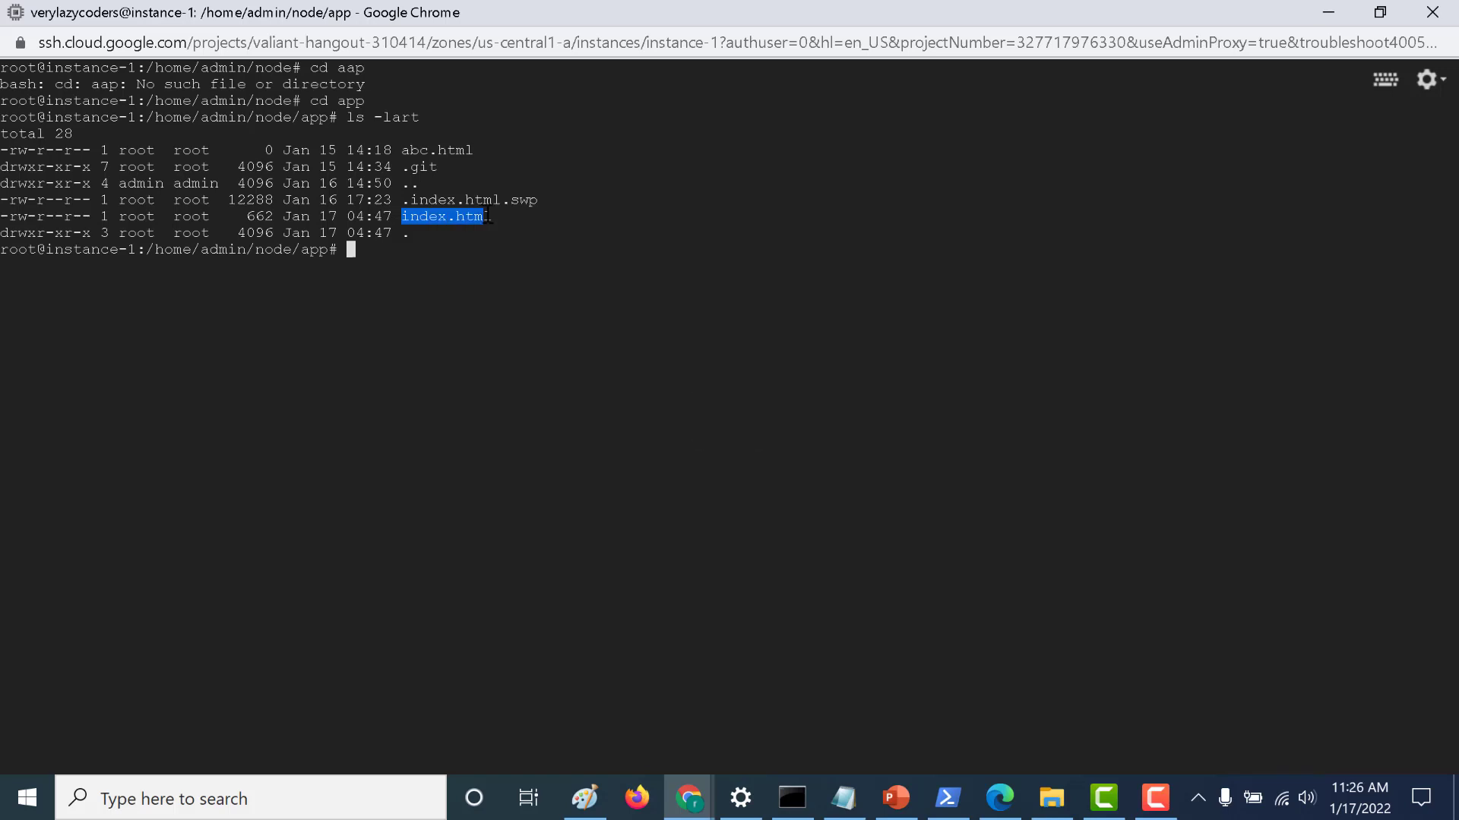
drag(347, 183, 417, 188)
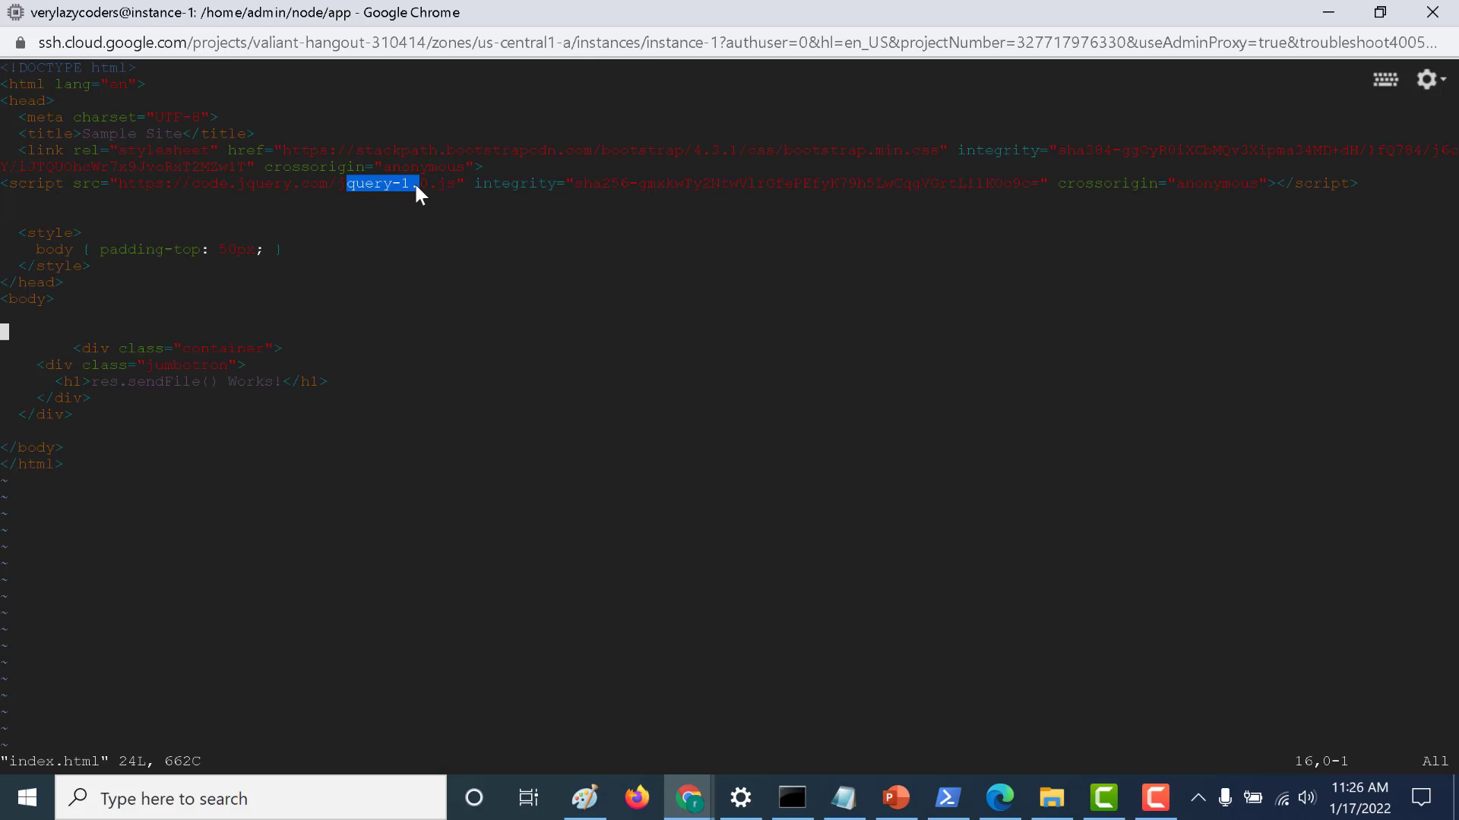
Step: Find the ACCESSIBLE_GIT_REPOSITORY and OUTDATED_LIBRARY categories in the Web Security Scanner findings documentation
key(alt+Tab)
click(387, 17)
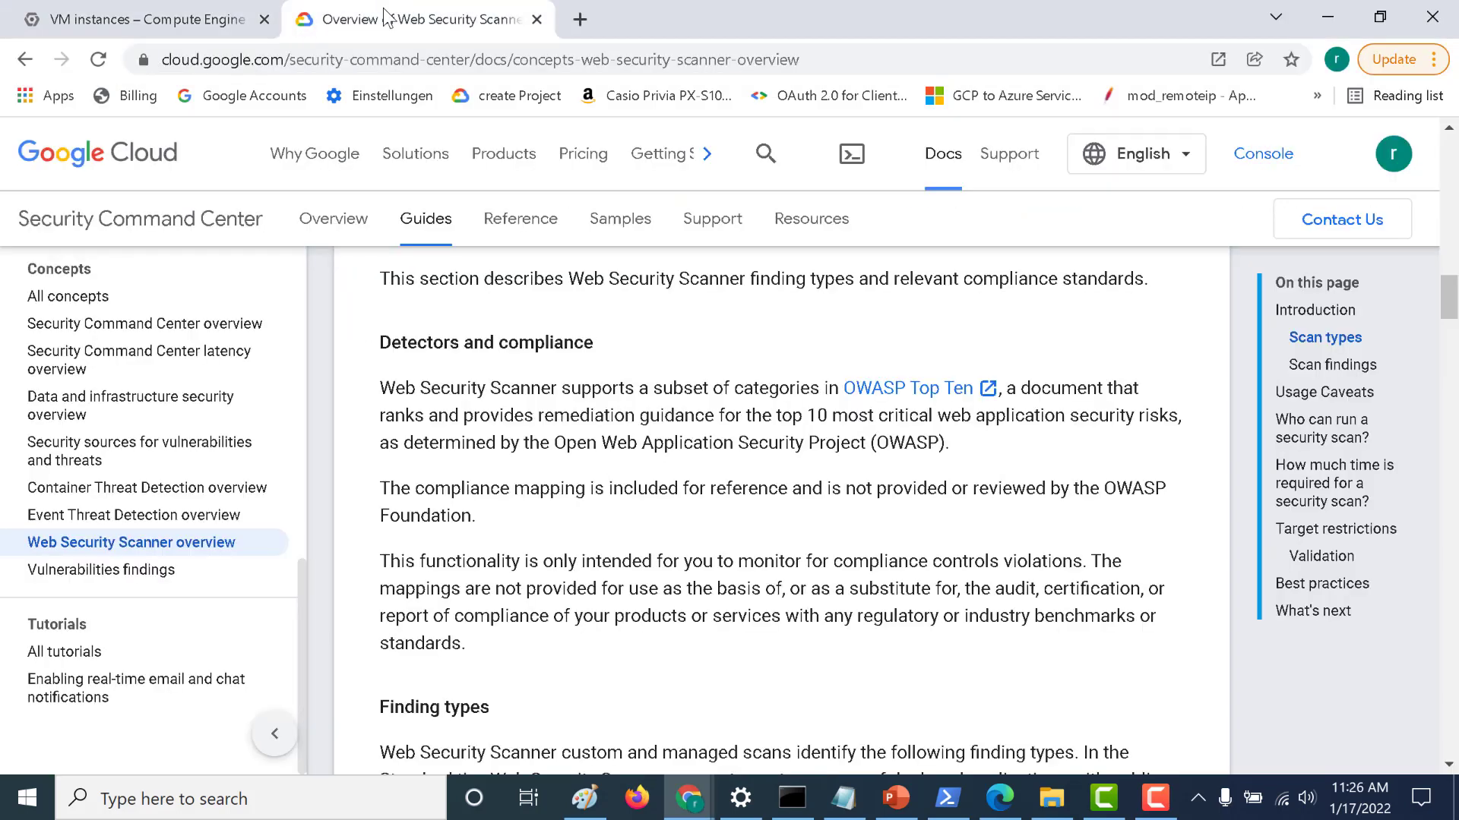
scroll(414, 350, down, 5)
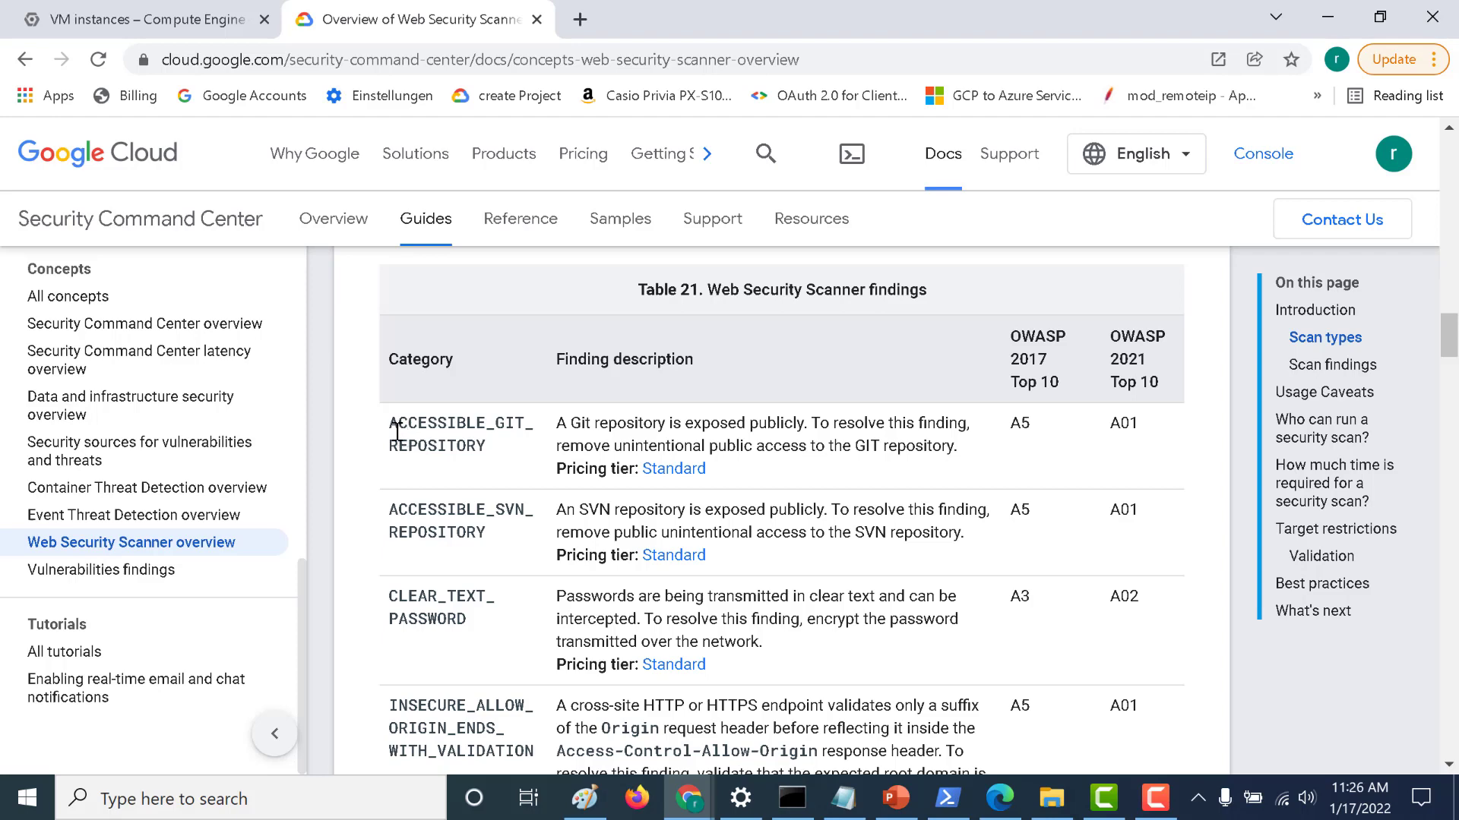
drag(390, 423, 508, 454)
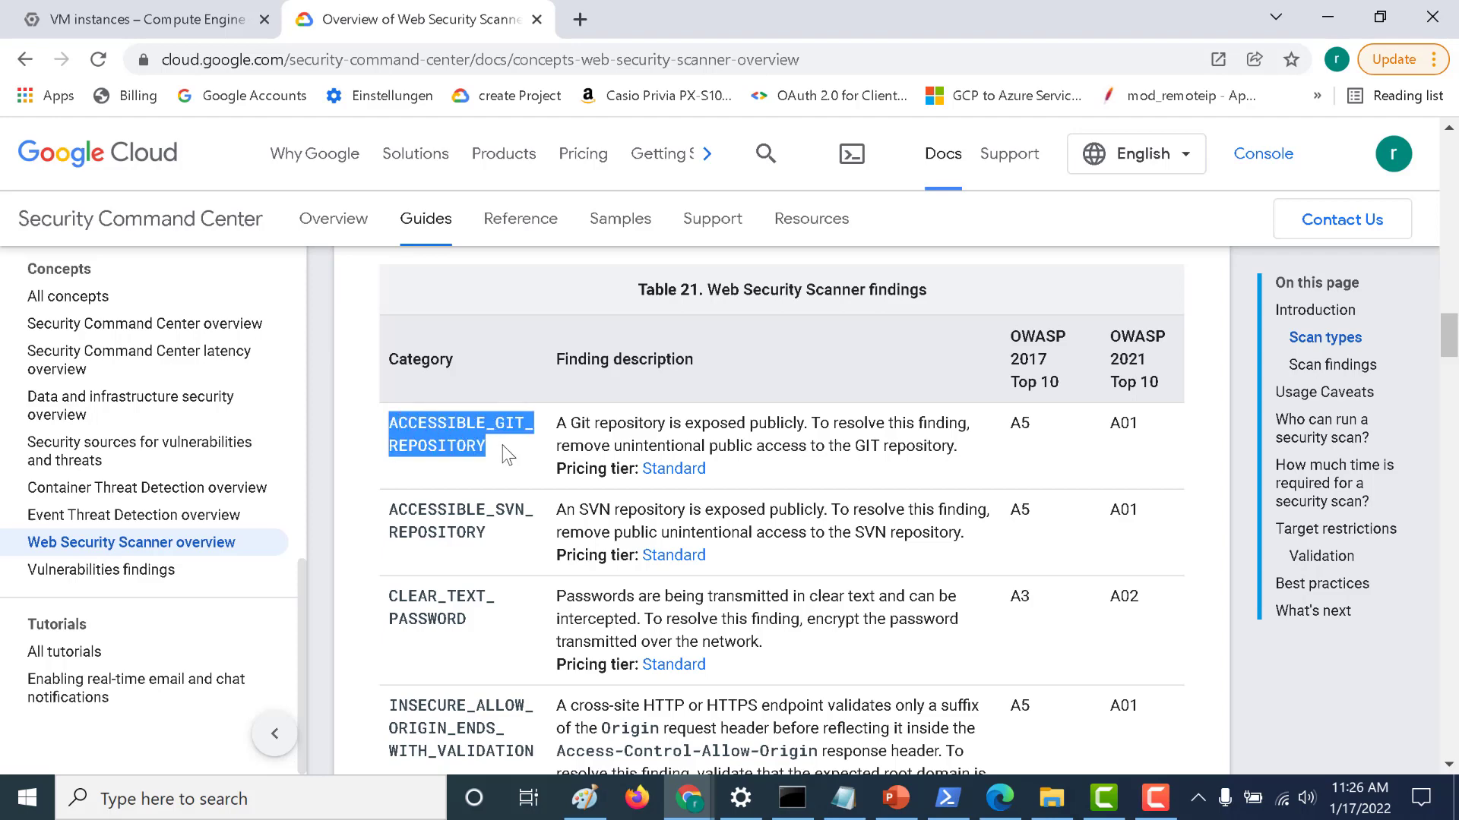
scroll(507, 454, down, 5)
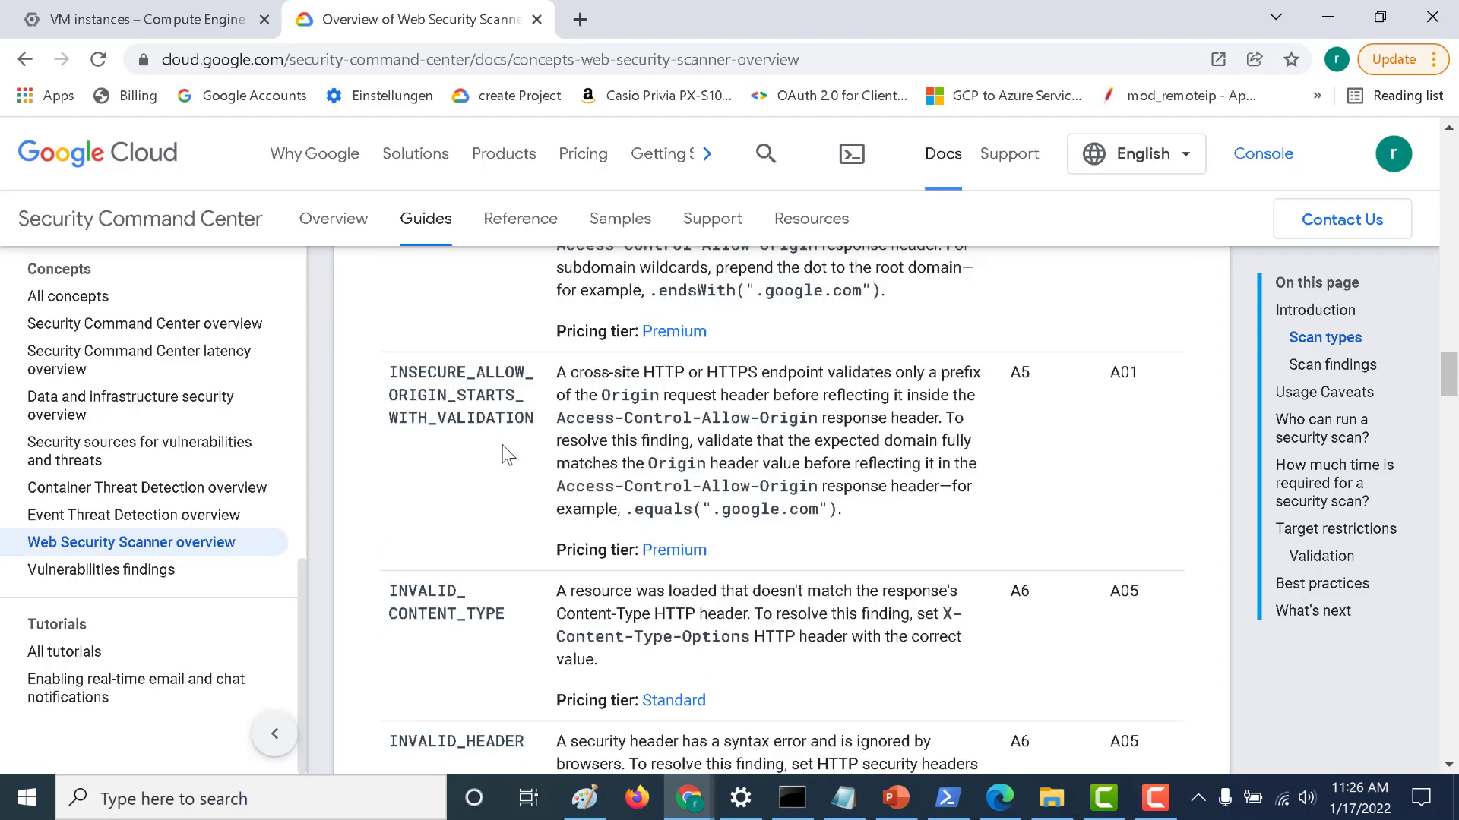
scroll(508, 454, down, 5)
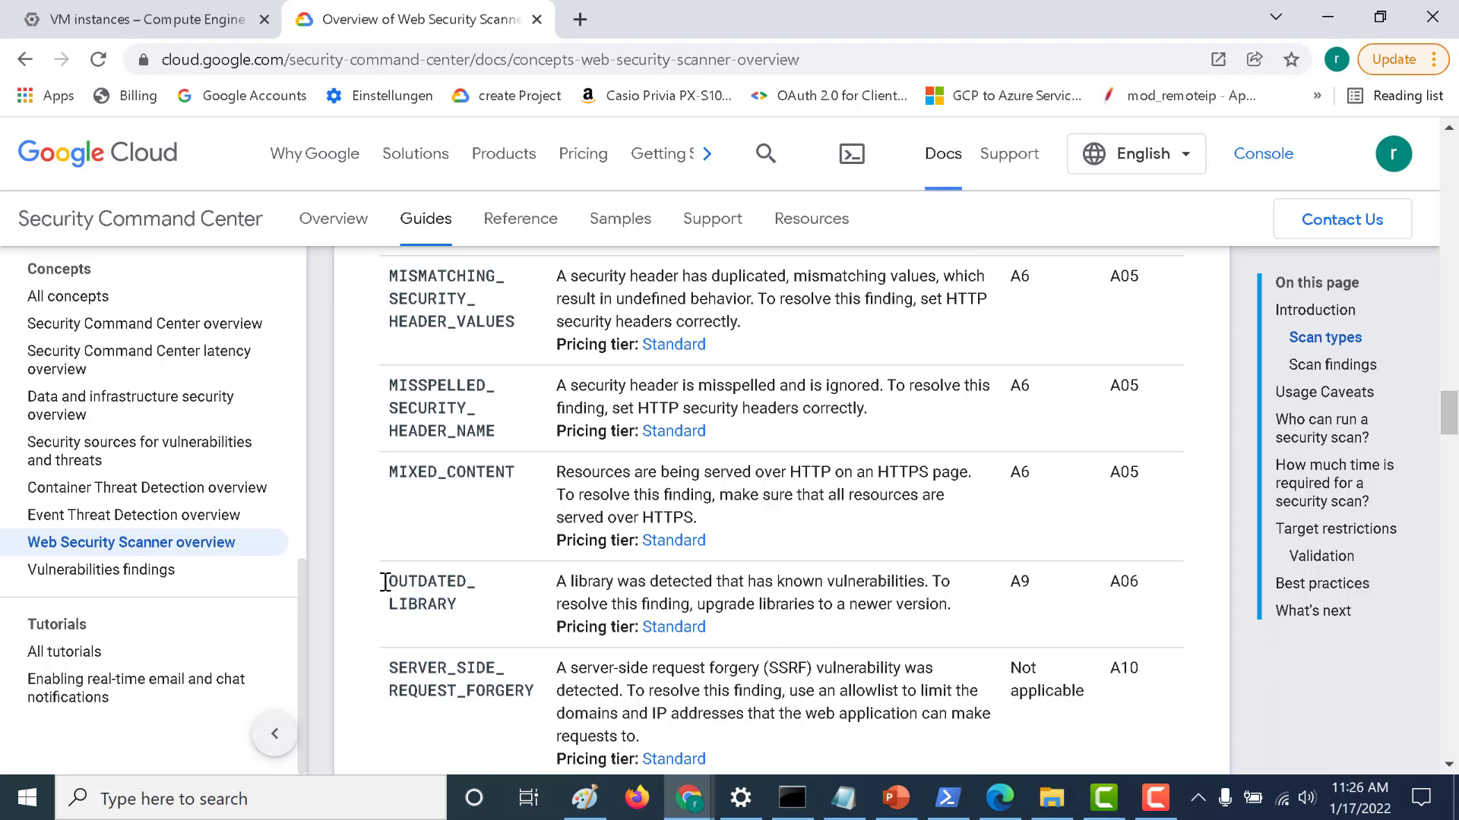
drag(389, 589, 456, 613)
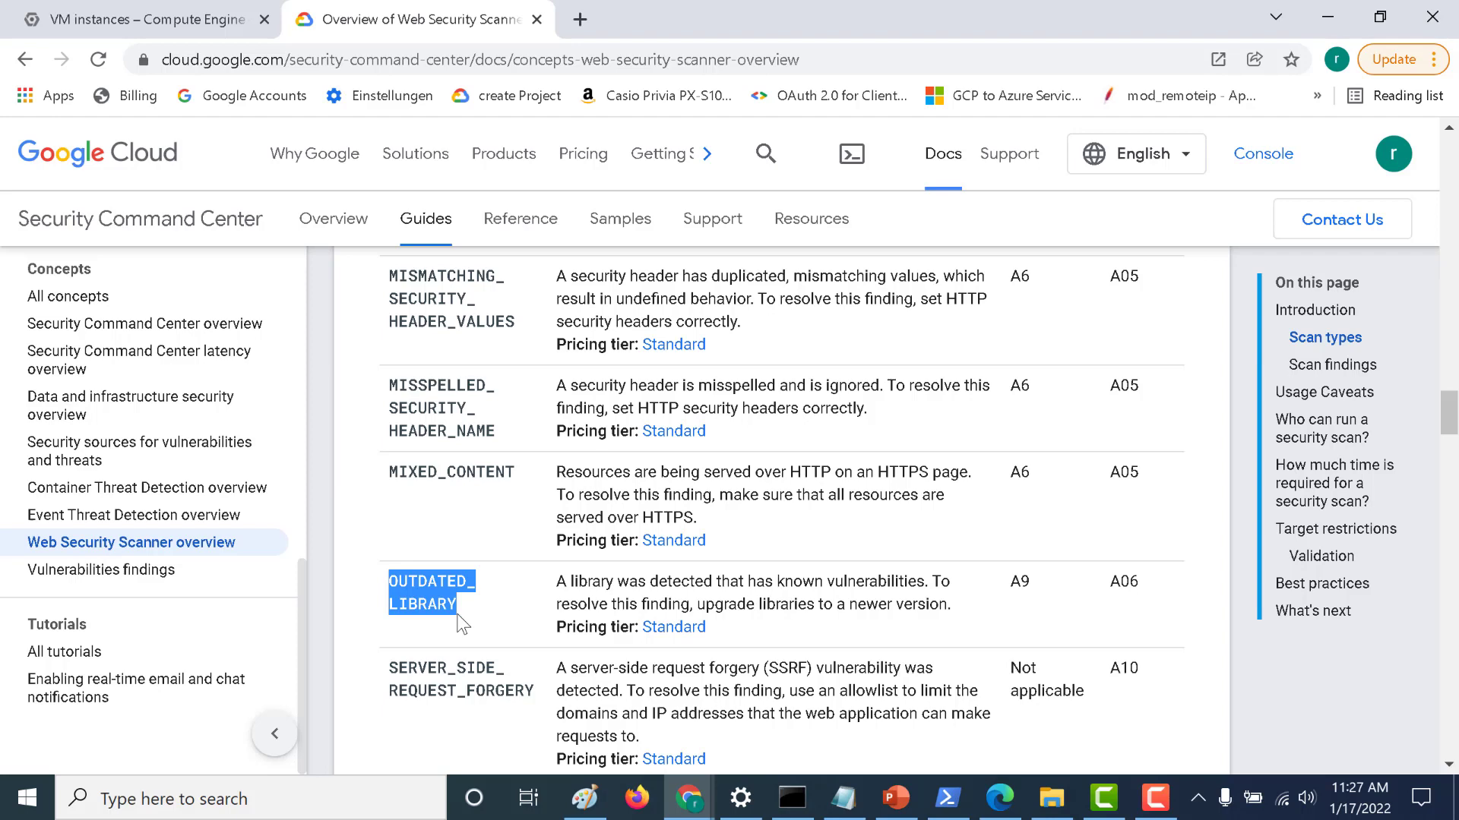
Step: Return to the cloud console, open the project's security scans and start creating a new scan
click(151, 16)
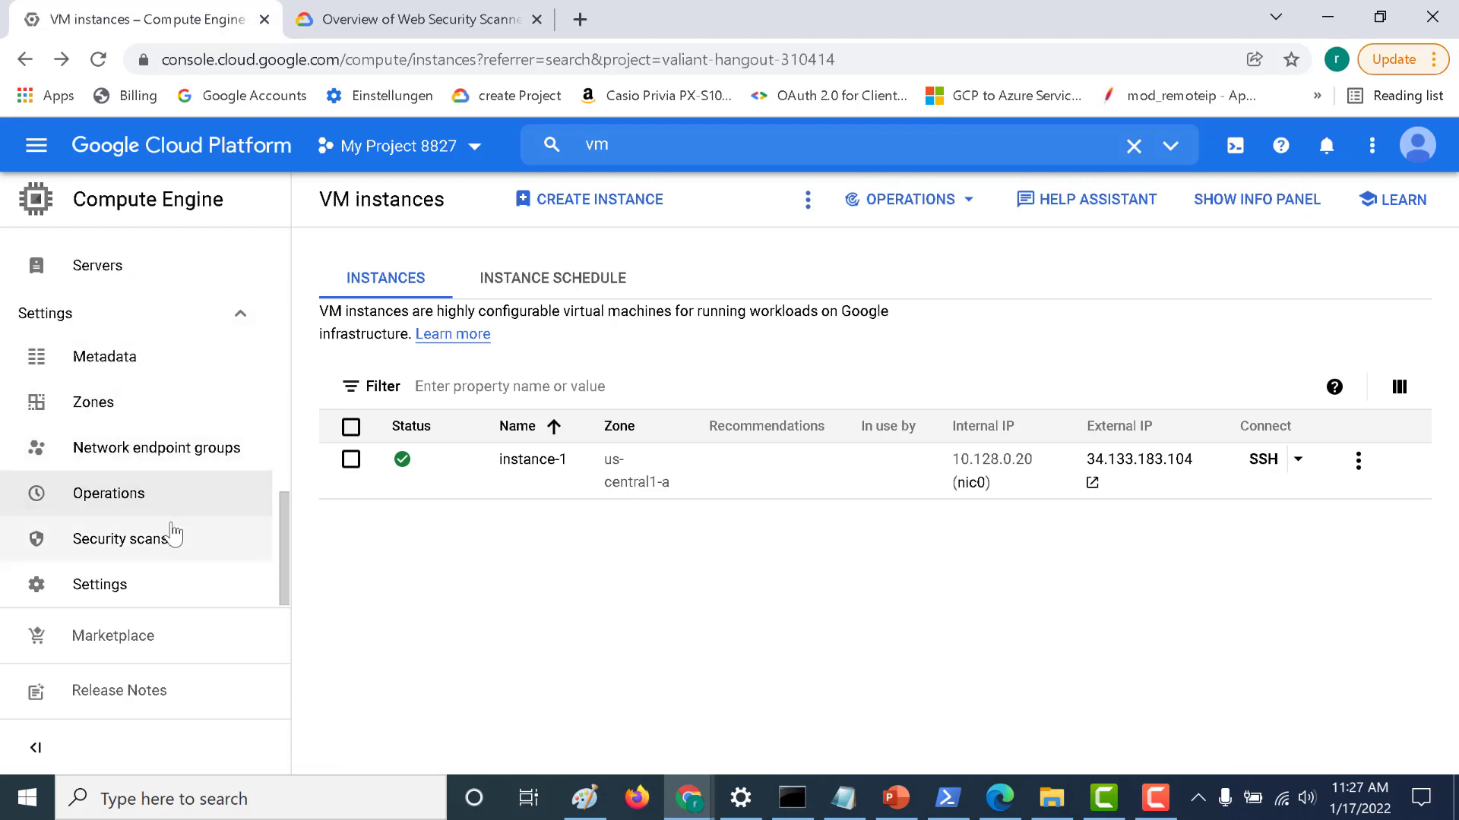
click(162, 547)
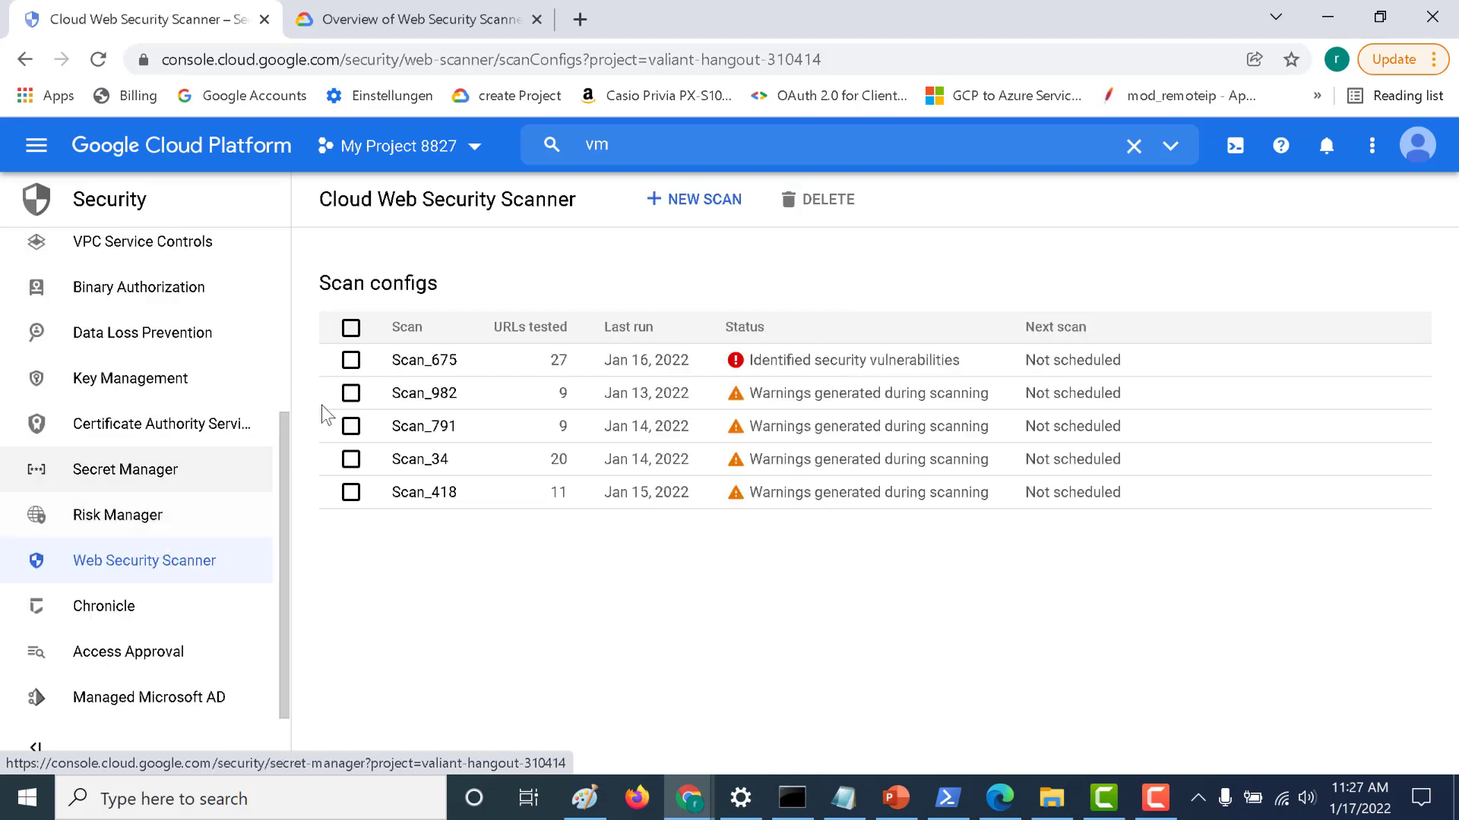
click(686, 209)
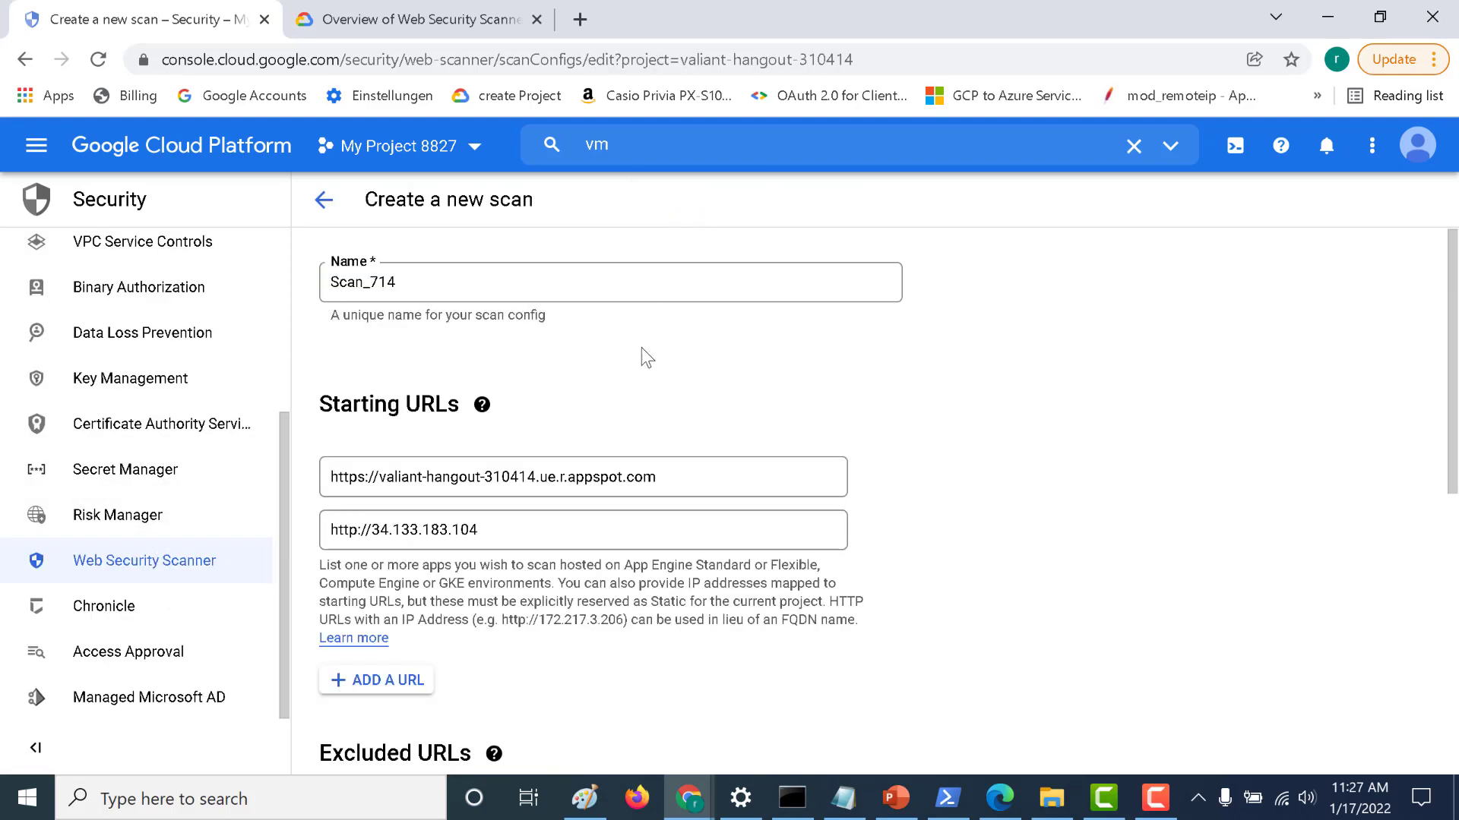
mouse_move(738, 503)
click(884, 479)
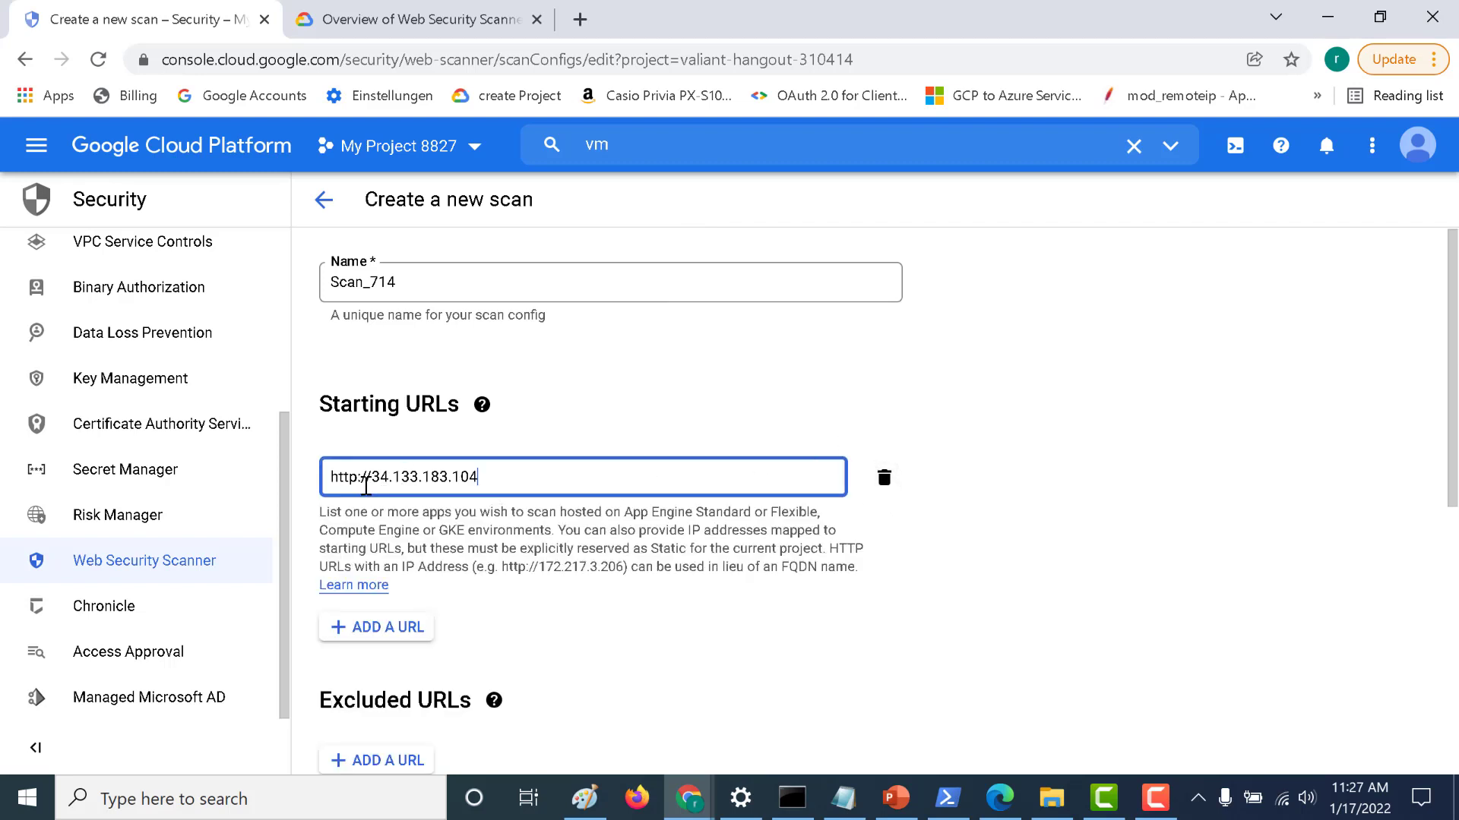
drag(371, 476, 483, 477)
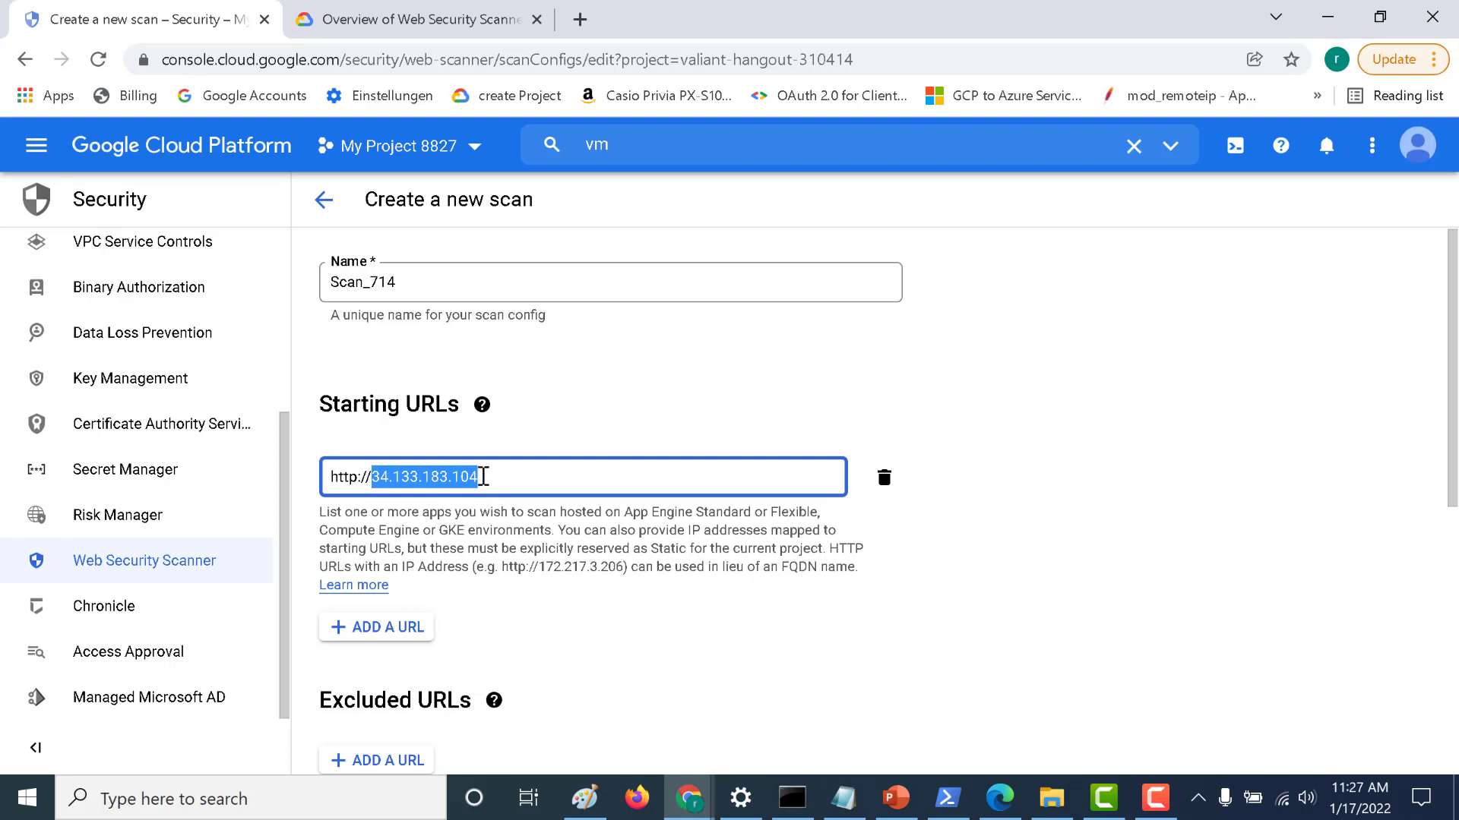
click(484, 476)
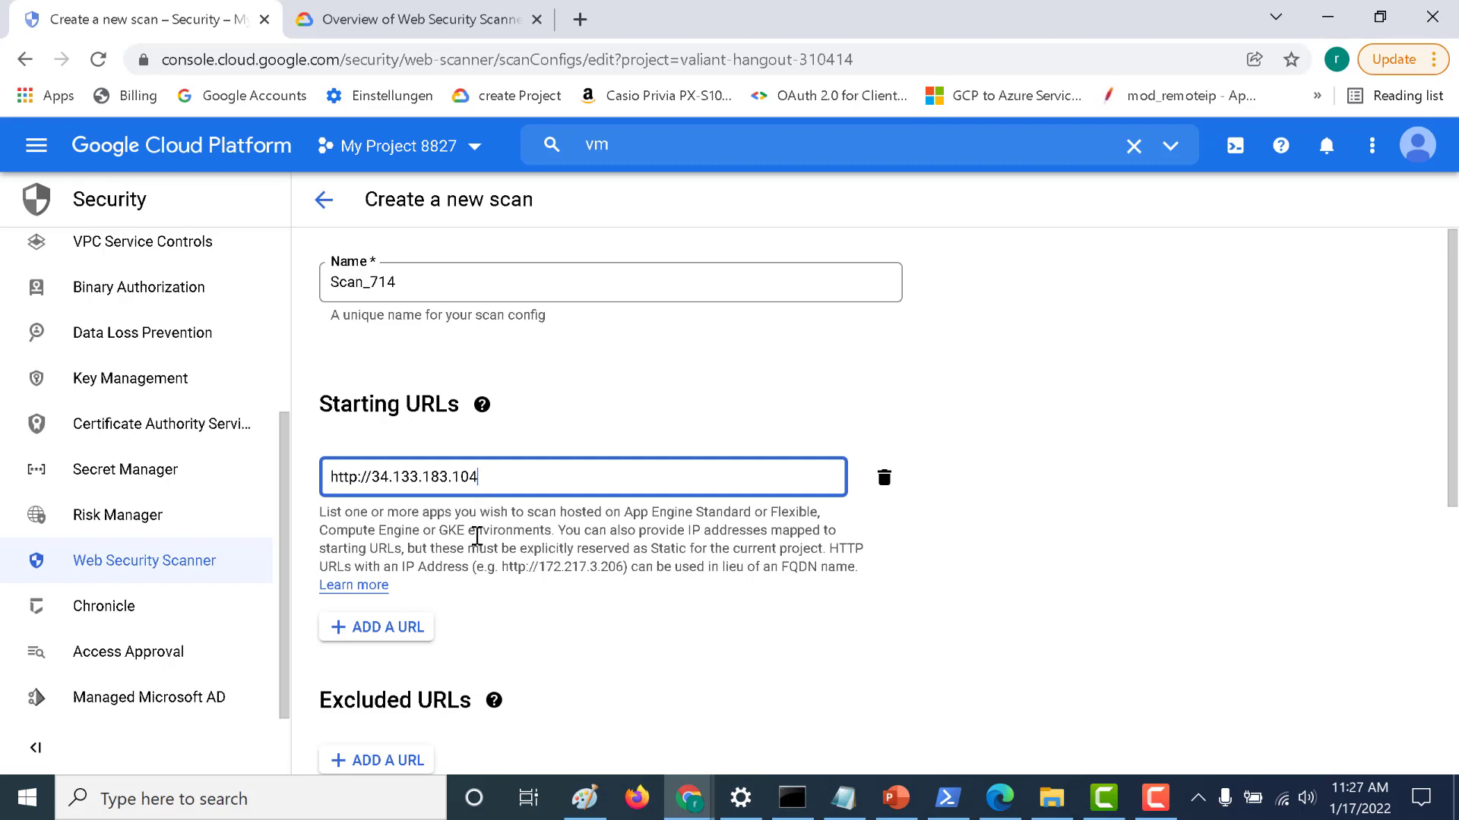
click(476, 536)
scroll(477, 536, down, 5)
scroll(476, 537, up, 5)
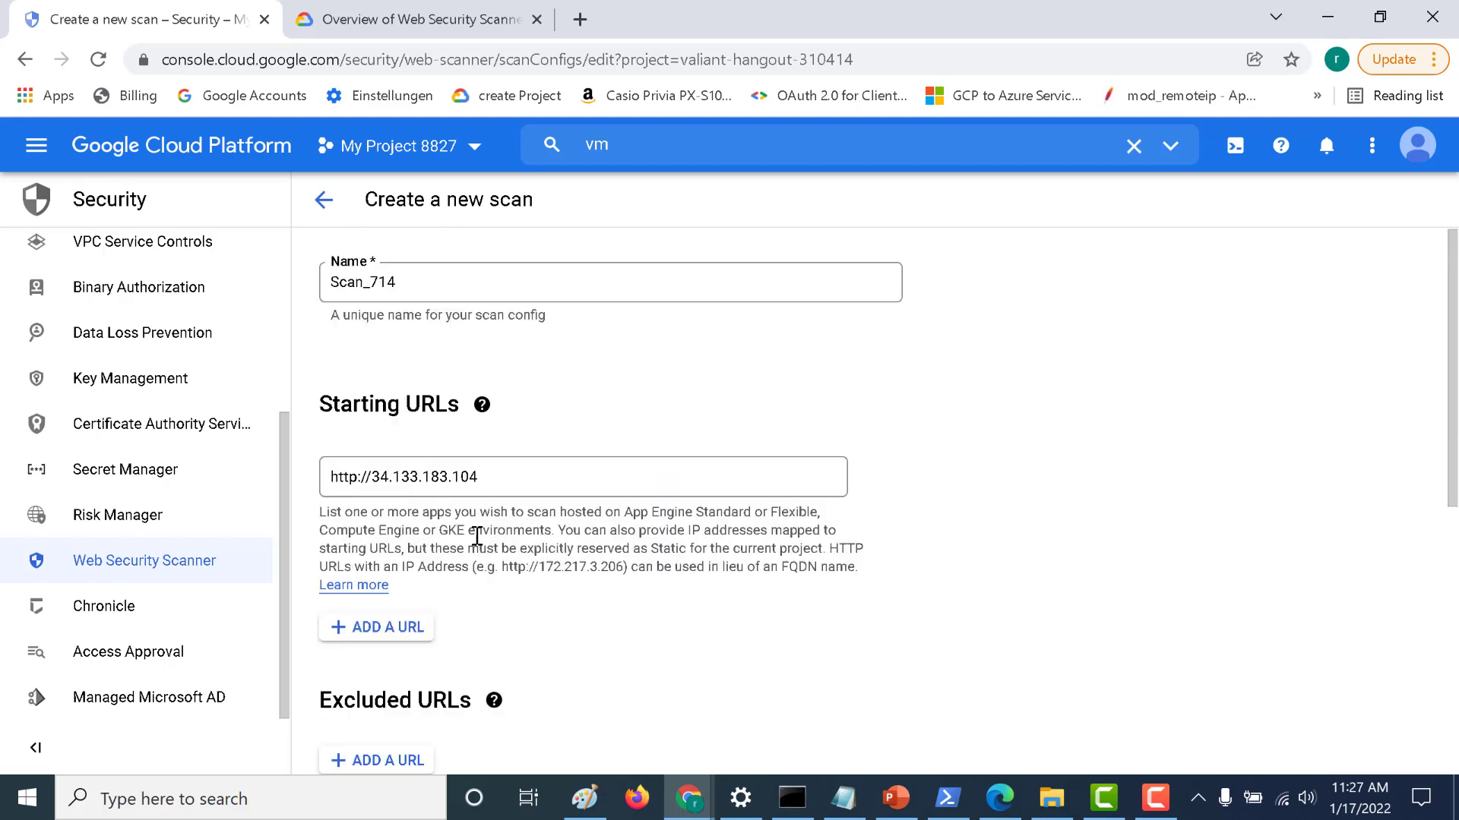
drag(481, 479, 372, 478)
click(514, 478)
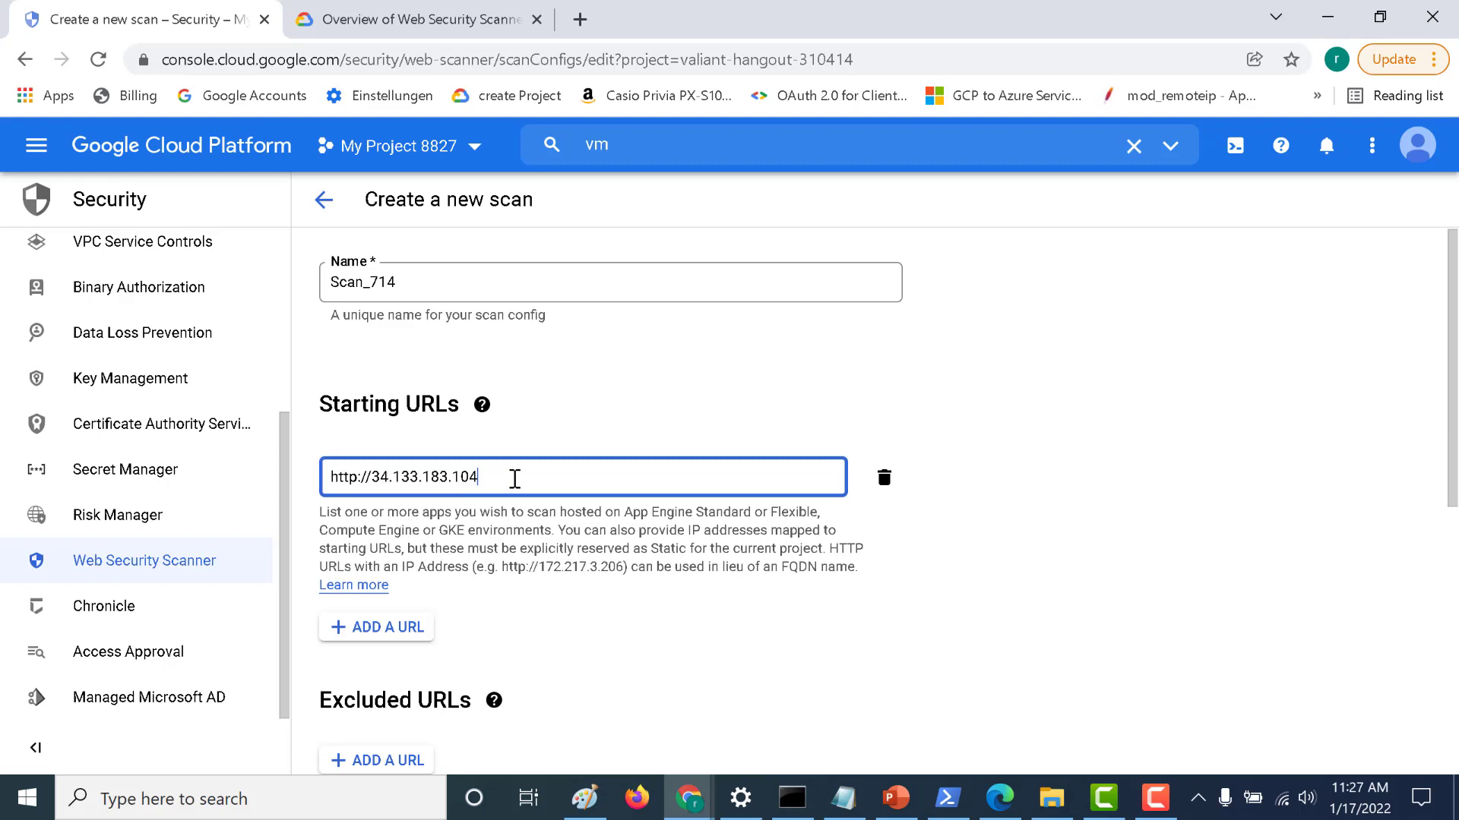
text(:8080)
Step: In the SSH terminal, close index.html in vi and move up to the parent node directory
mouse_move(688, 797)
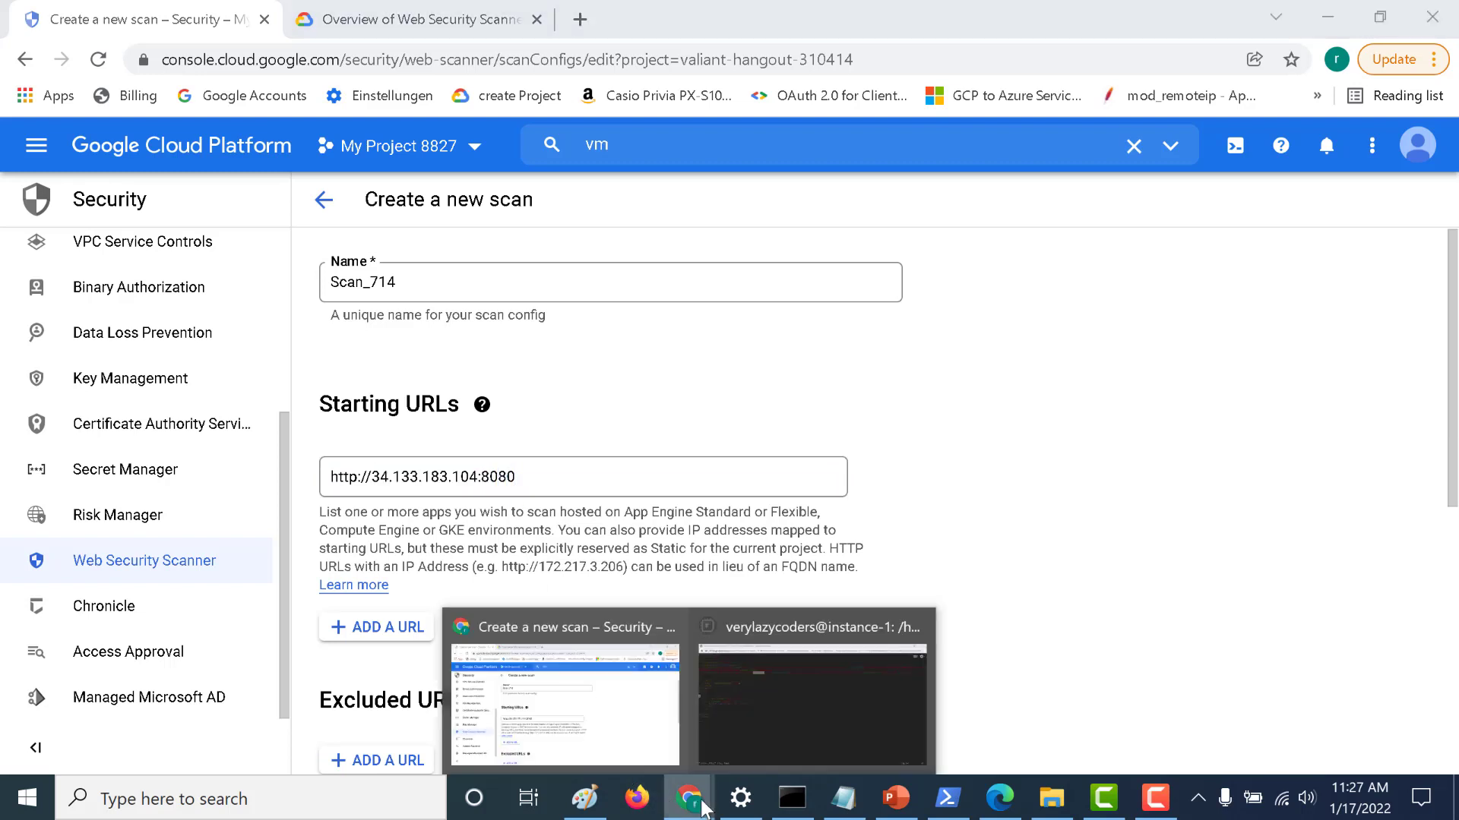
click(786, 753)
text(:q)
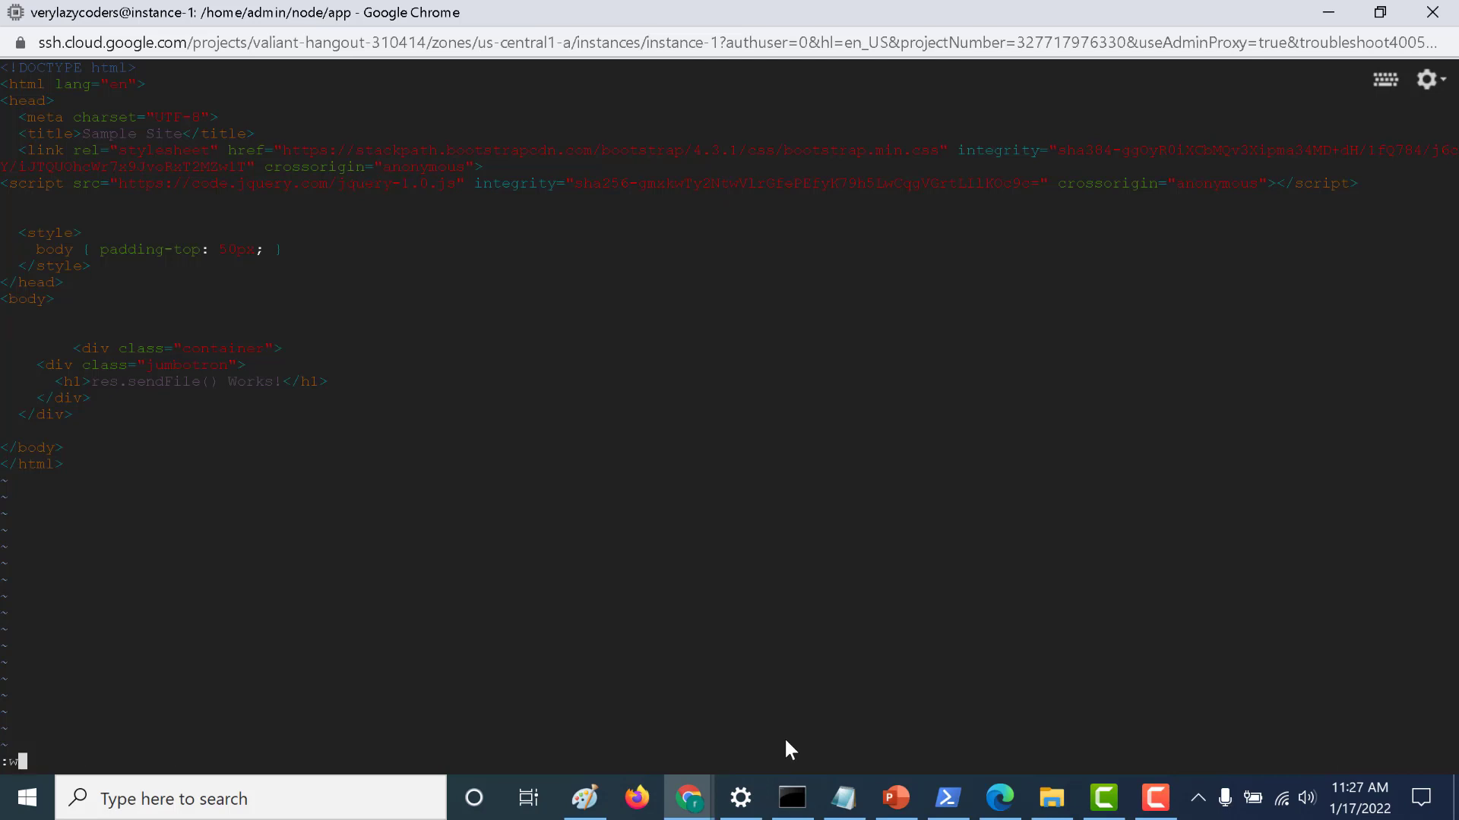
key(Return)
text(cd ..)
key(Return)
Step: Open index.js in vi, check the PORT constant, and exit the editor with :wq
text(vi index.js)
key(Return)
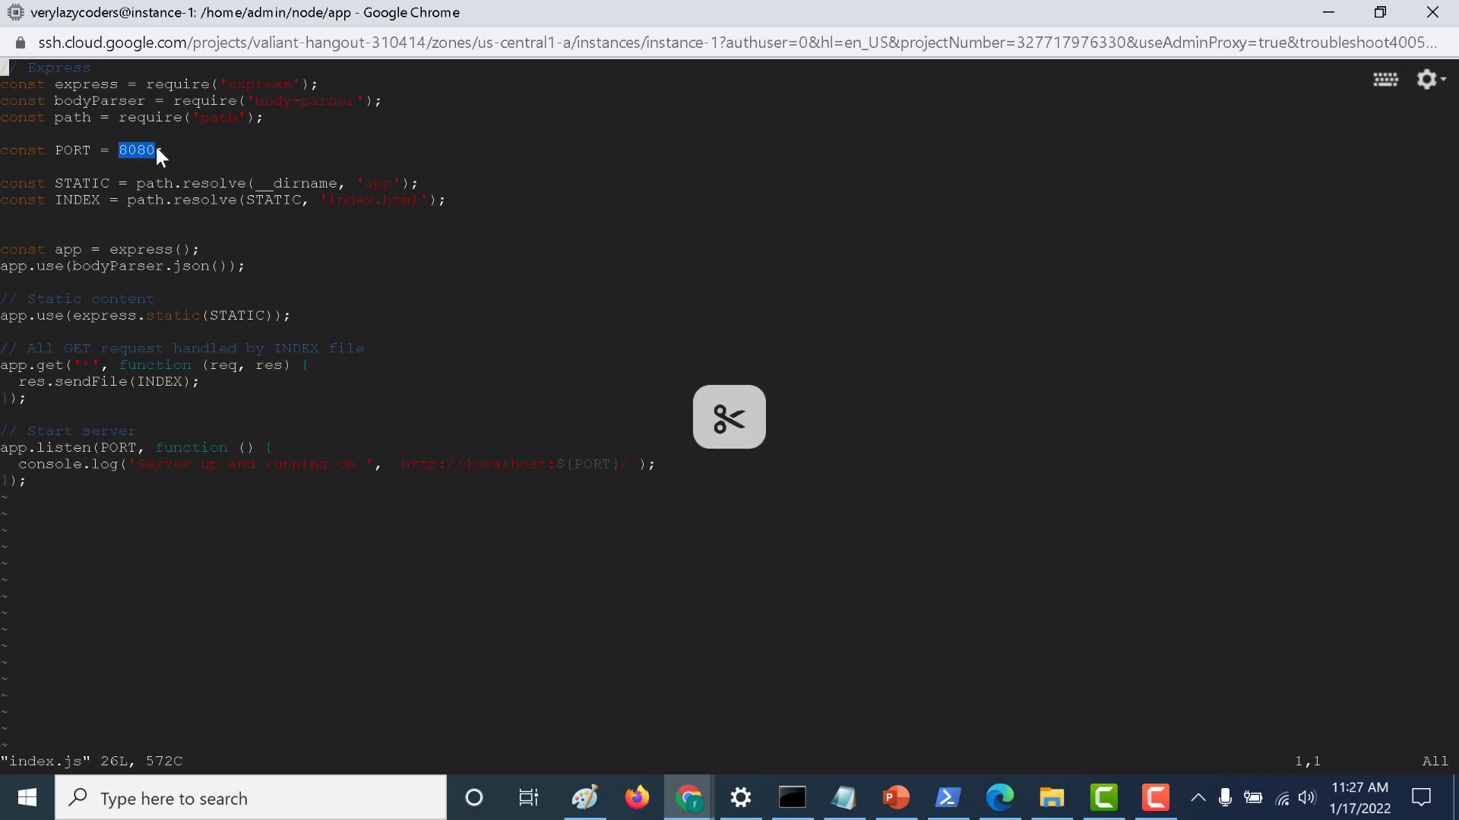
text(:wq)
key(Return)
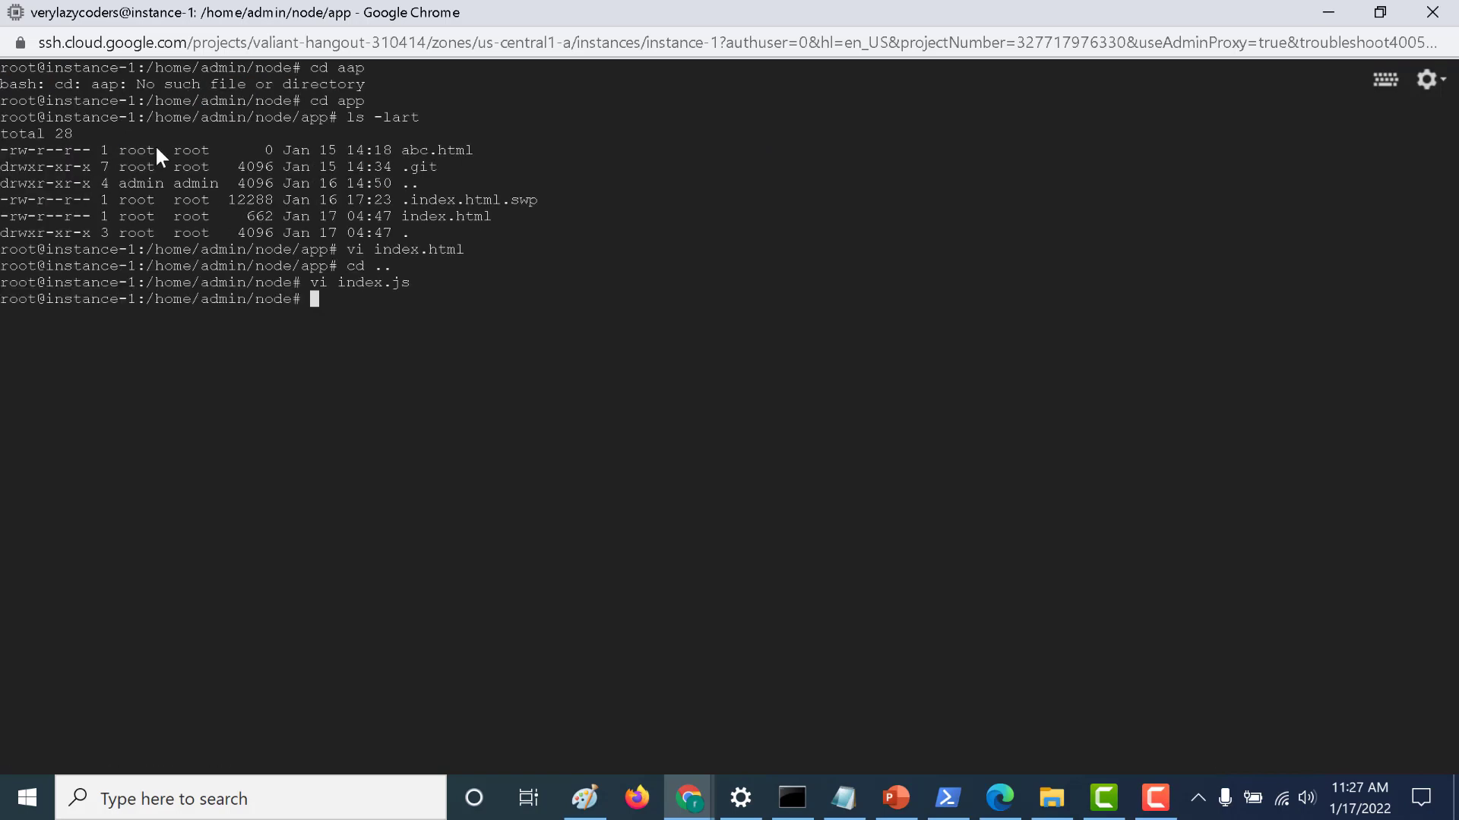
Step: Return to the new scan form and review its starting URL, excluded URLs, authentication, schedule and export options
key(alt+Tab)
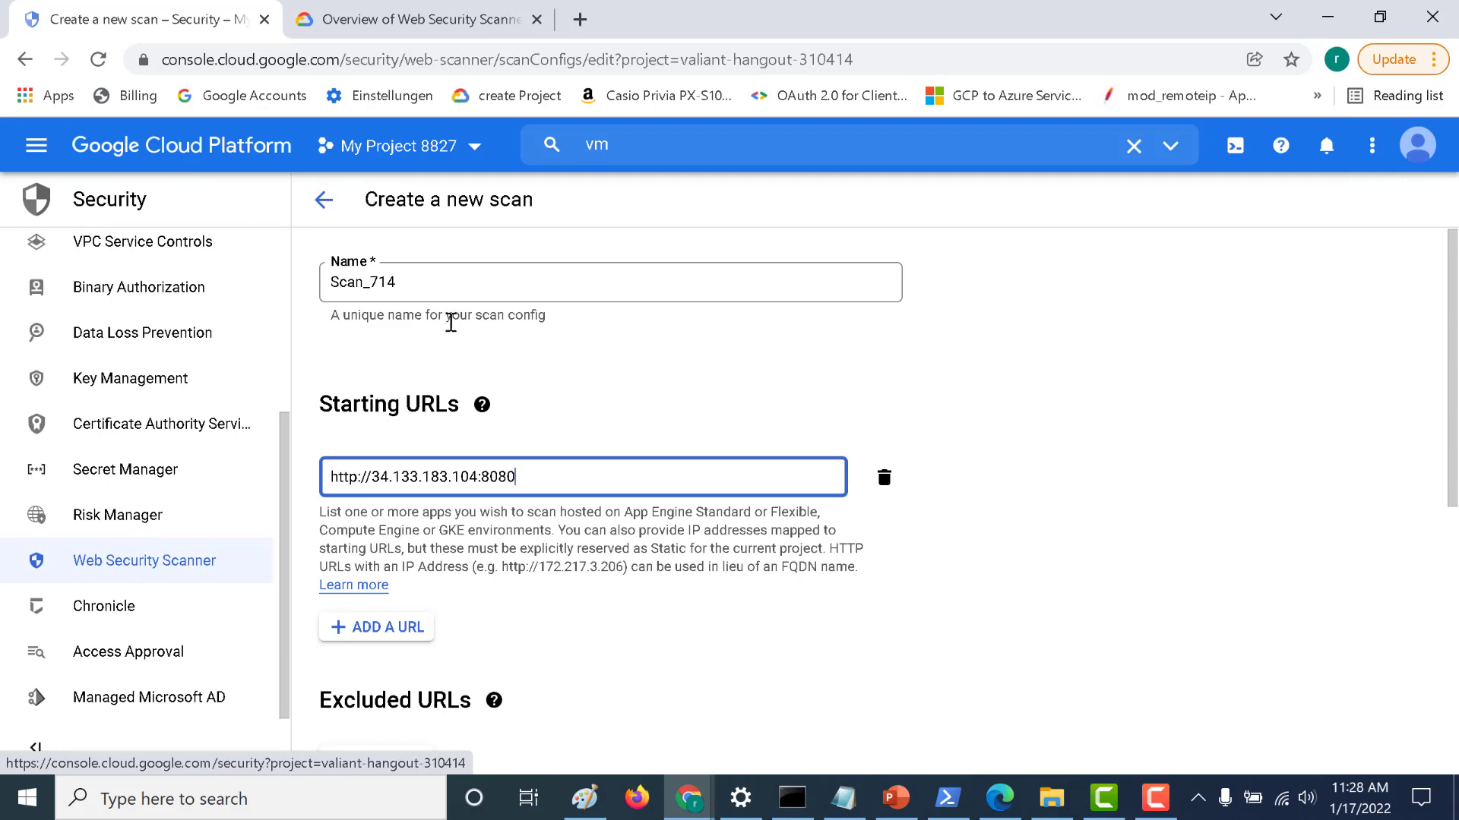
scroll(519, 377, down, 5)
scroll(519, 377, down, 1)
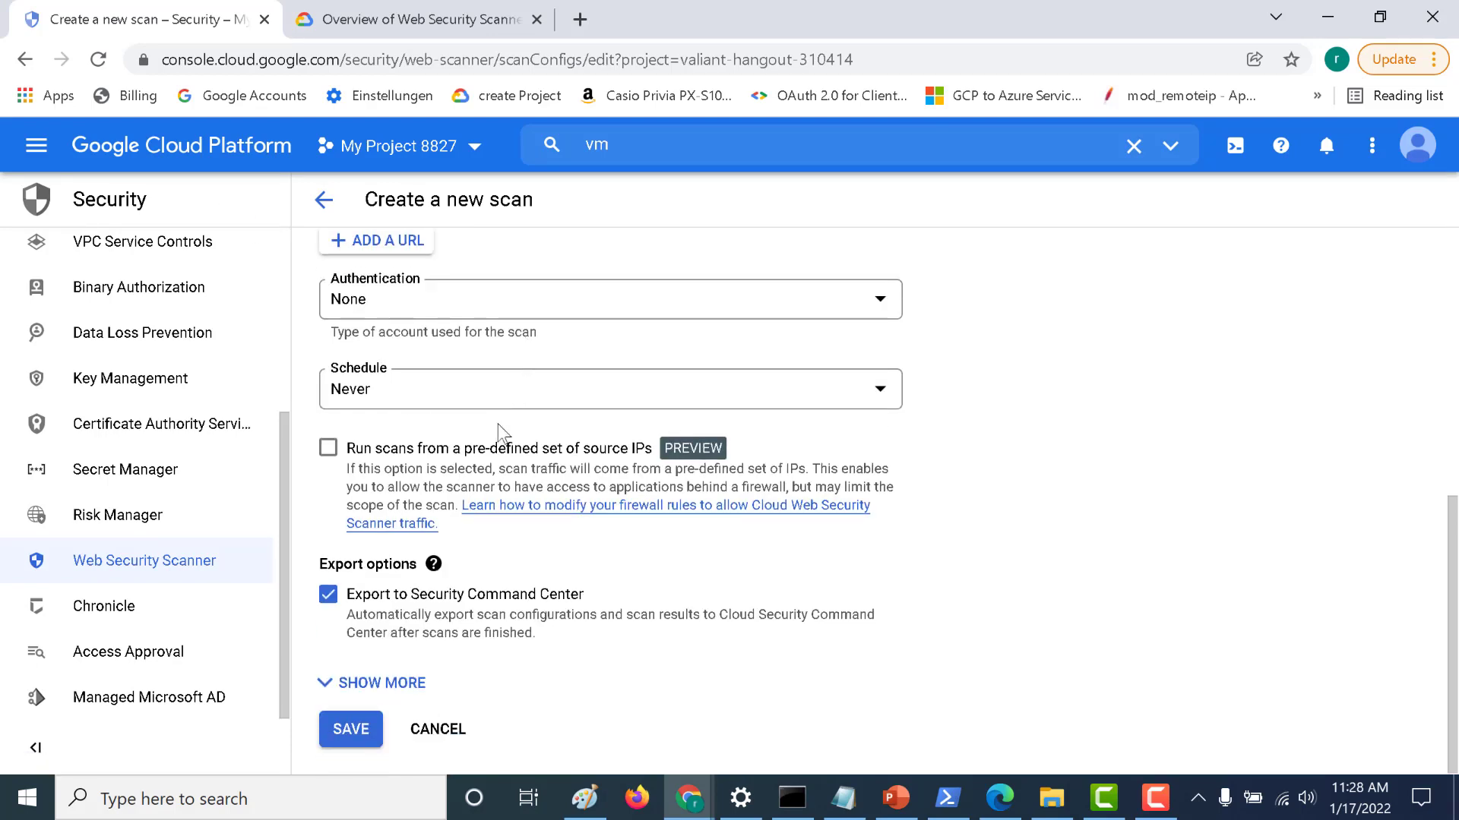
scroll(480, 474, up, 5)
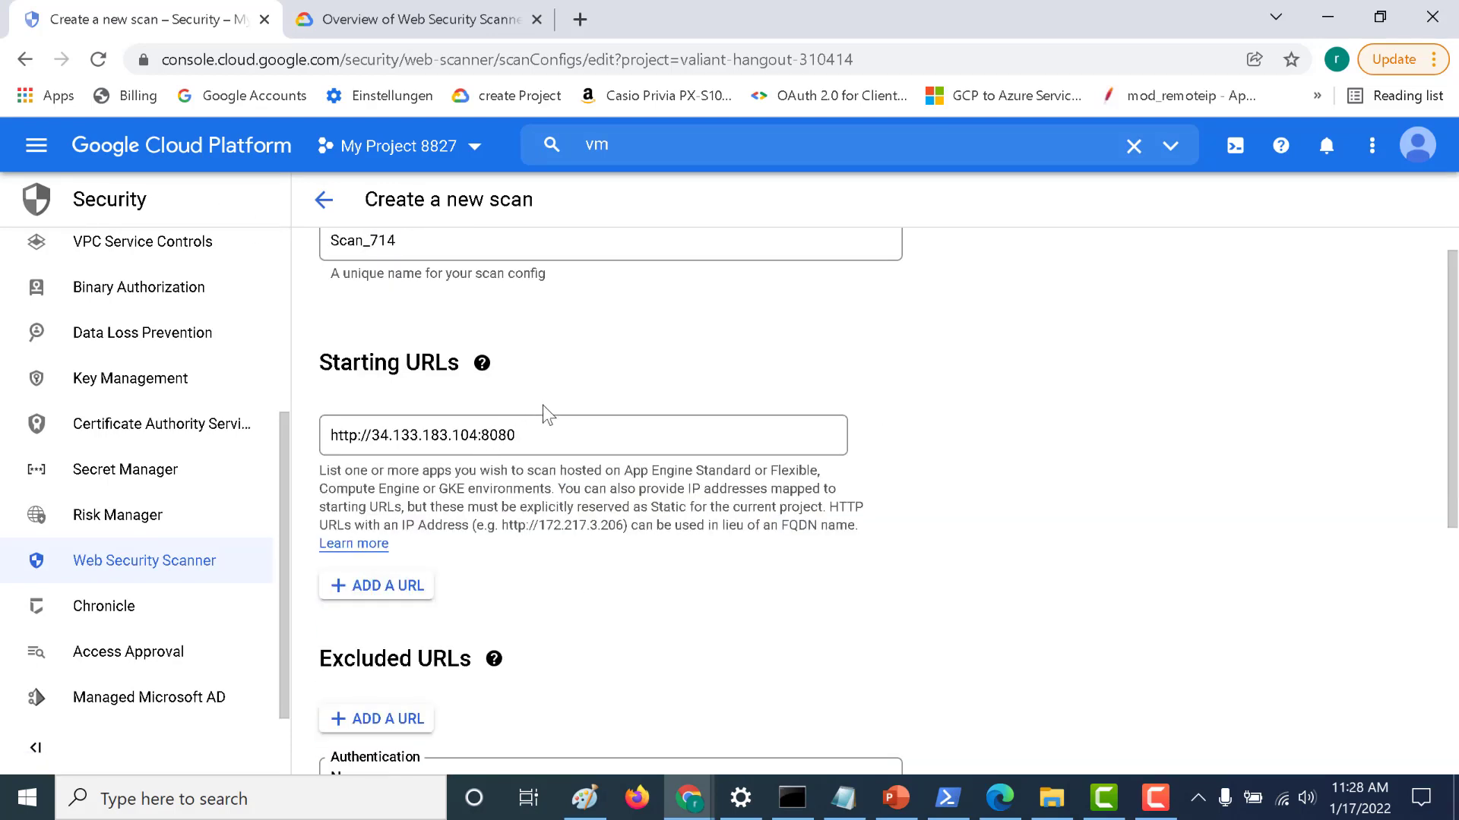
click(494, 658)
scroll(454, 691, down, 6)
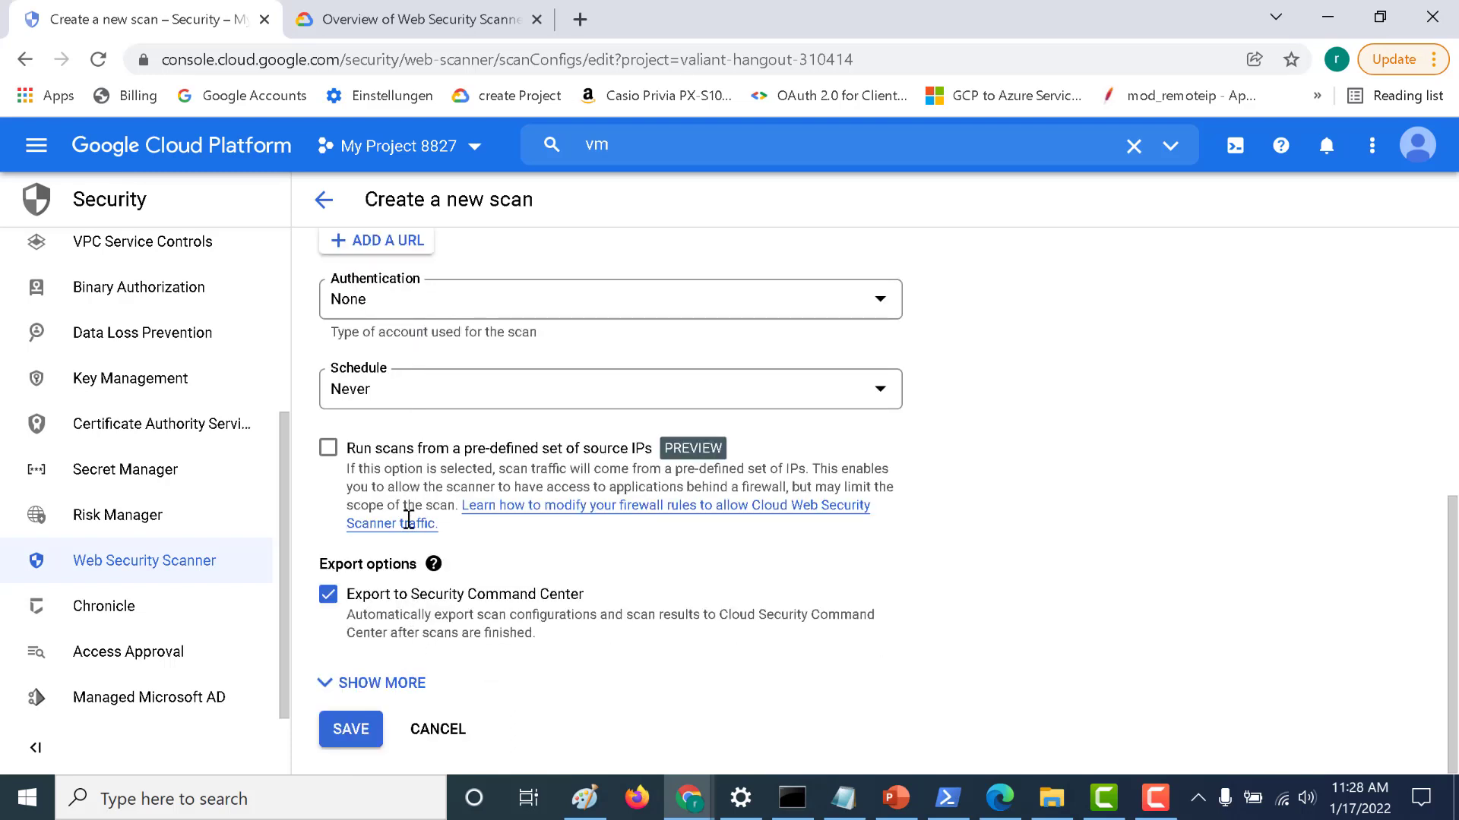
scroll(370, 718, up, 6)
scroll(367, 738, up, 1)
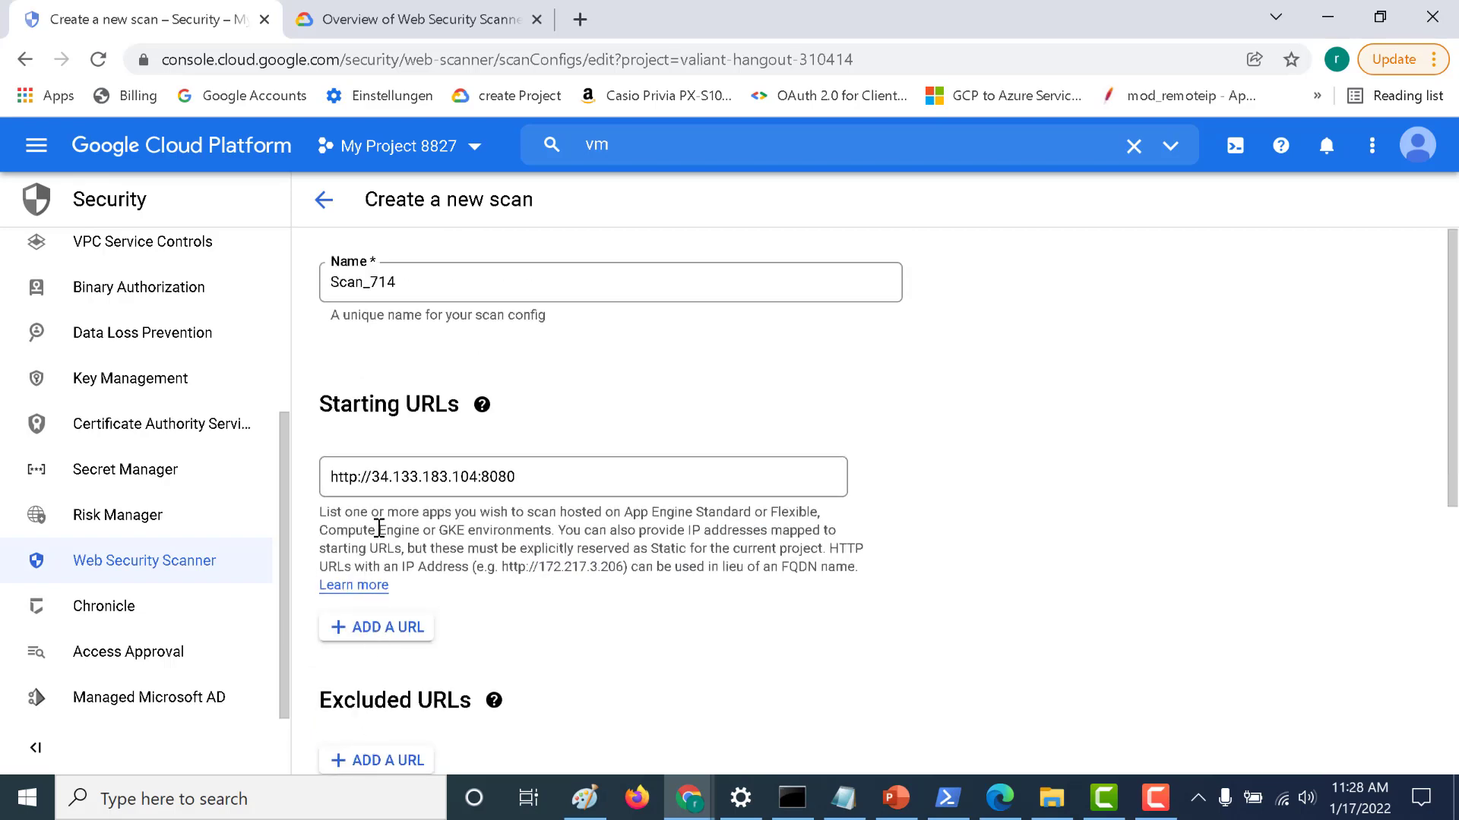
scroll(431, 292, down, 7)
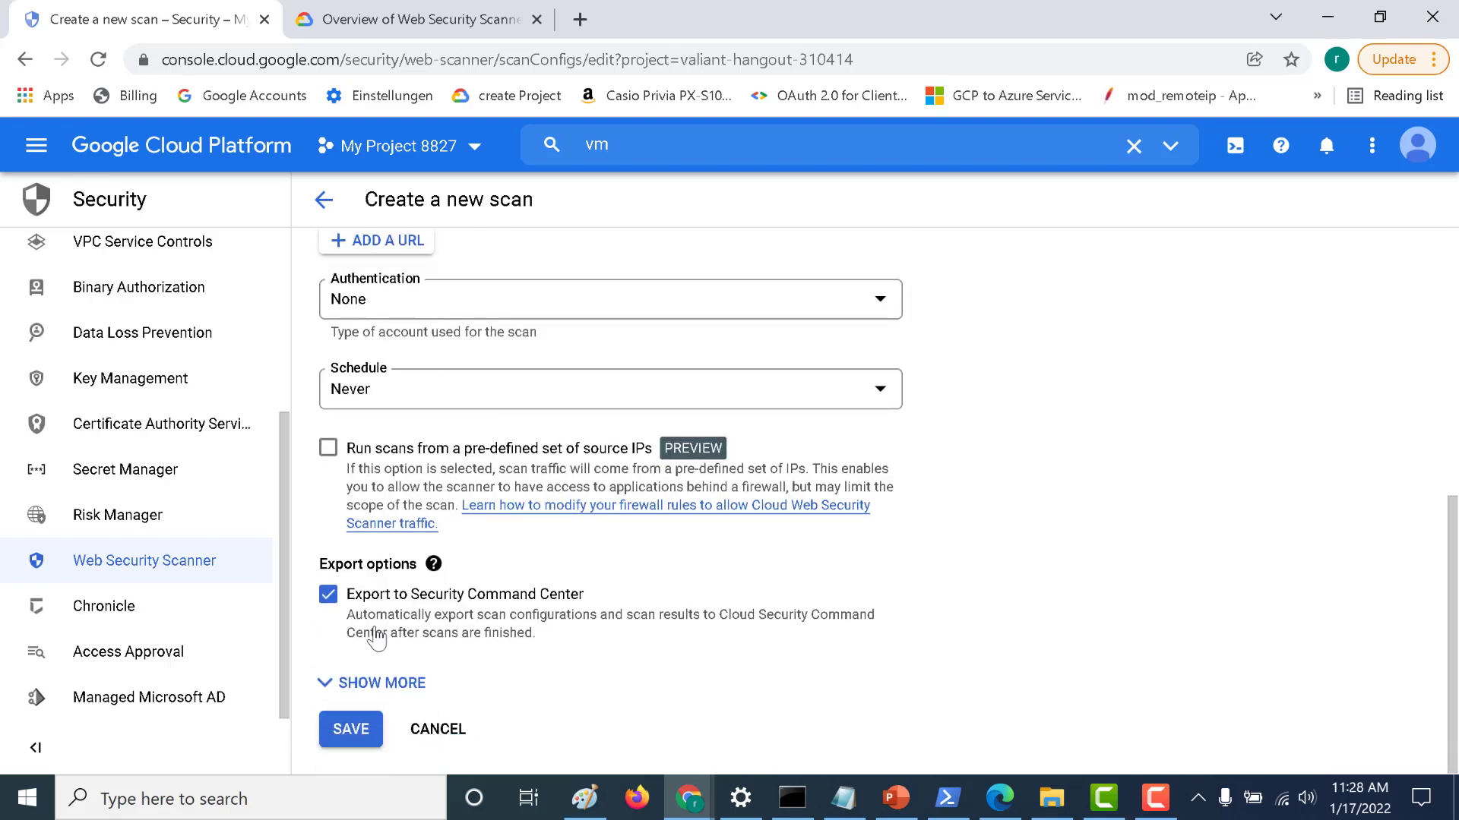
Step: Save the new scan configuration and start the Node app in the SSH terminal with node index.js
click(353, 746)
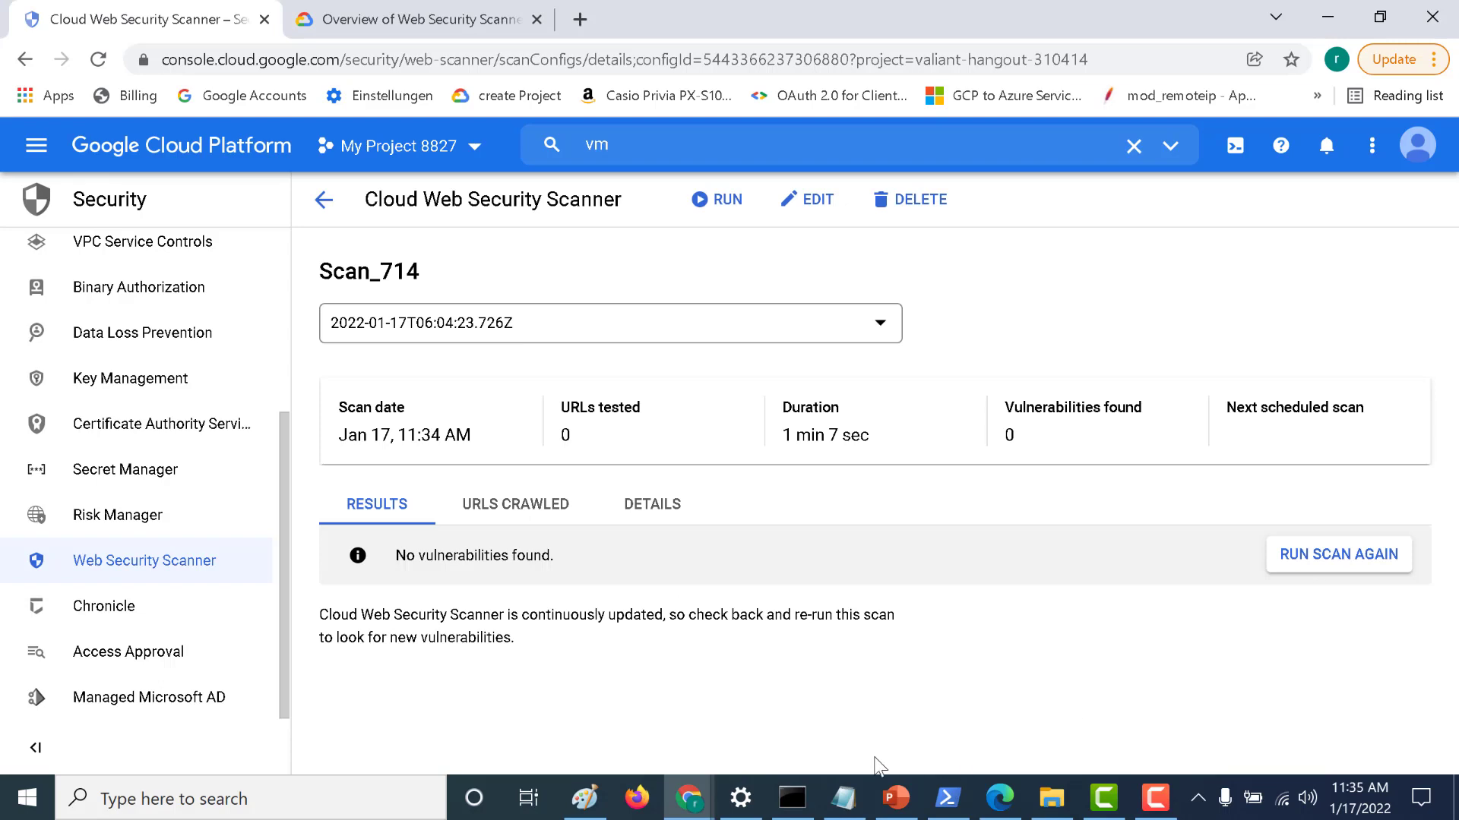
mouse_move(688, 797)
click(765, 754)
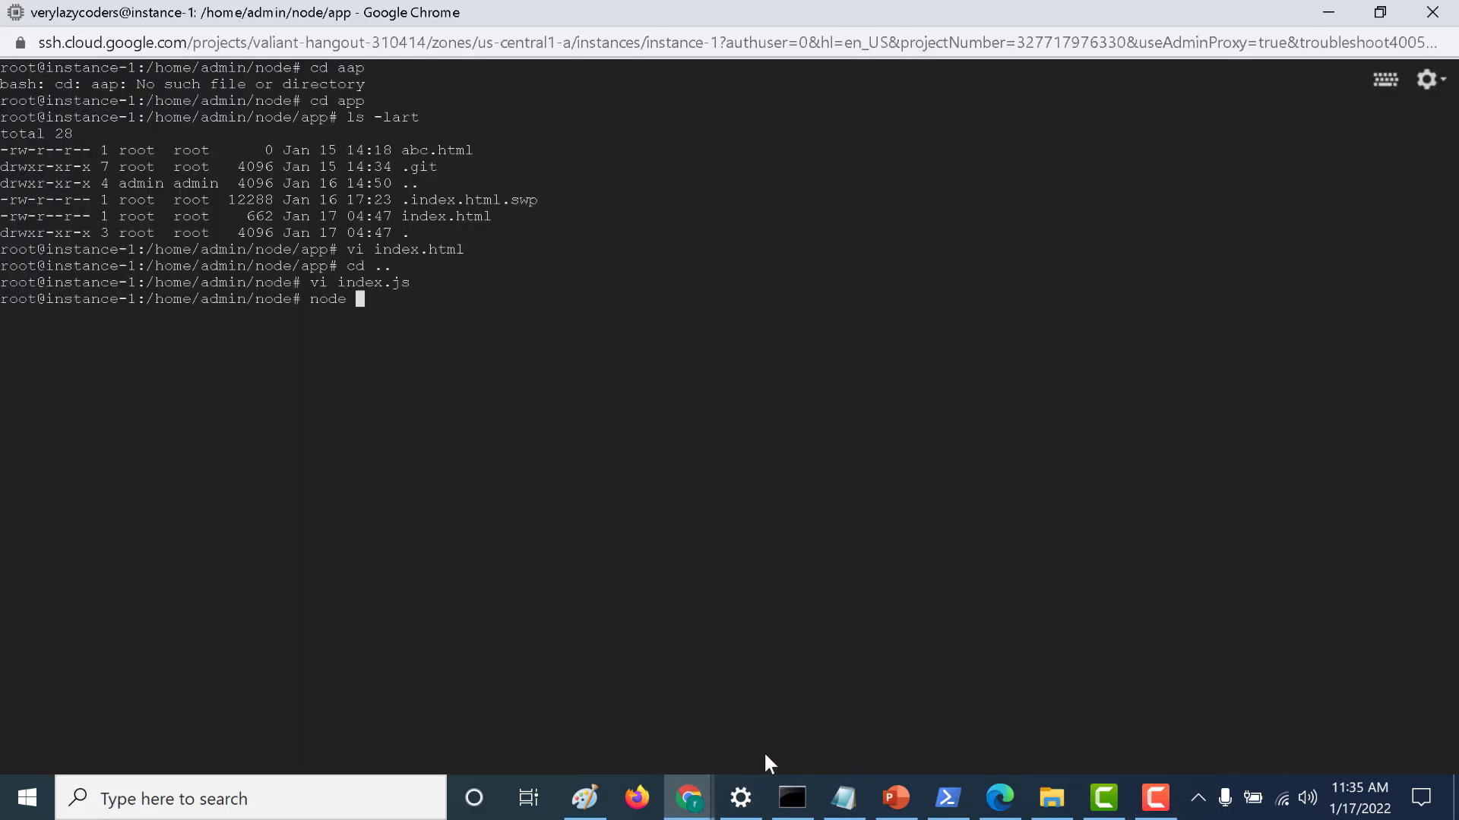
text(node index.js)
key(Return)
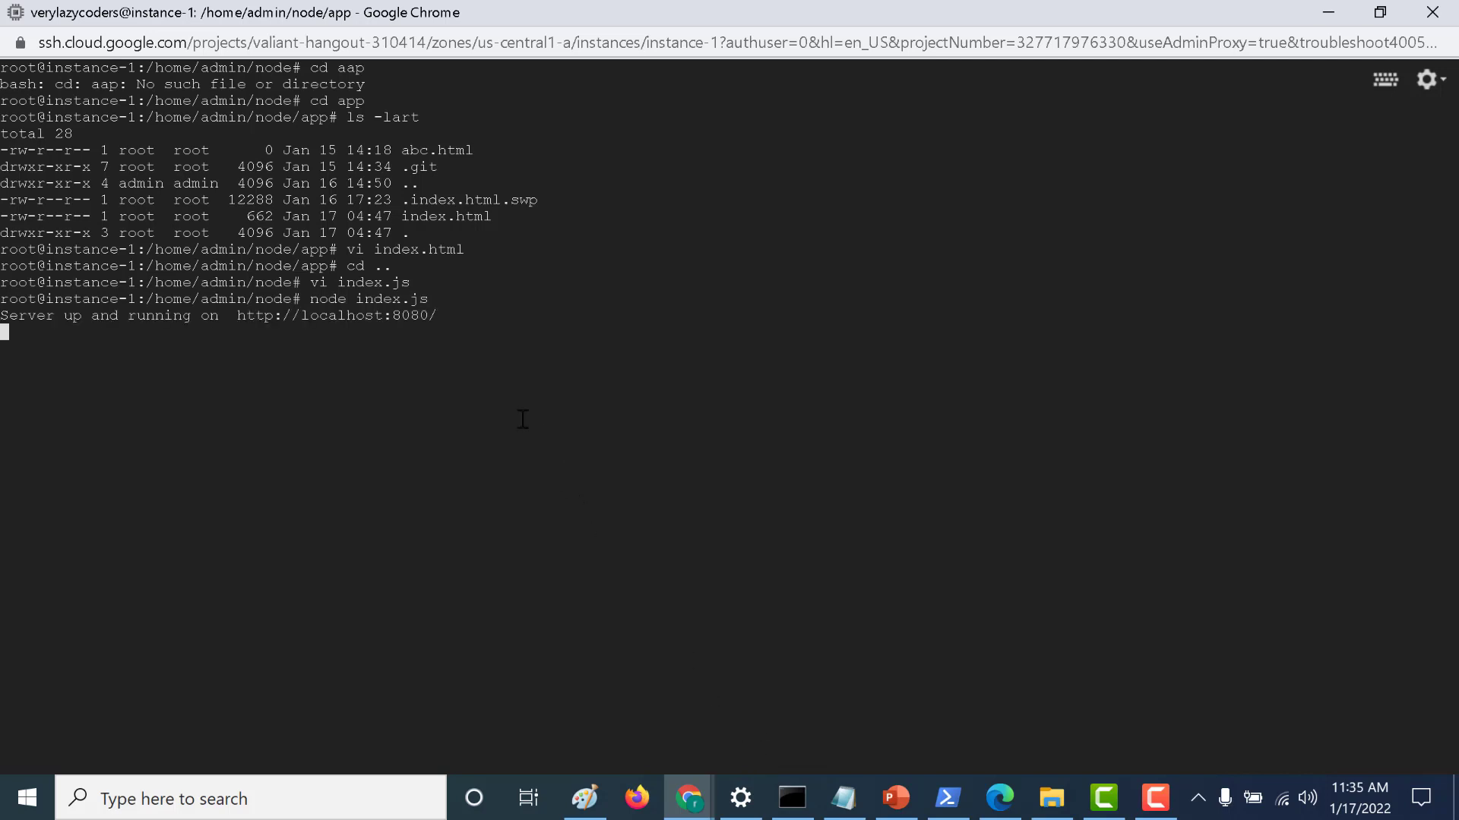
Step: Return to the Scan_714 page in Web Security Scanner and run the scan again
key(alt+Tab)
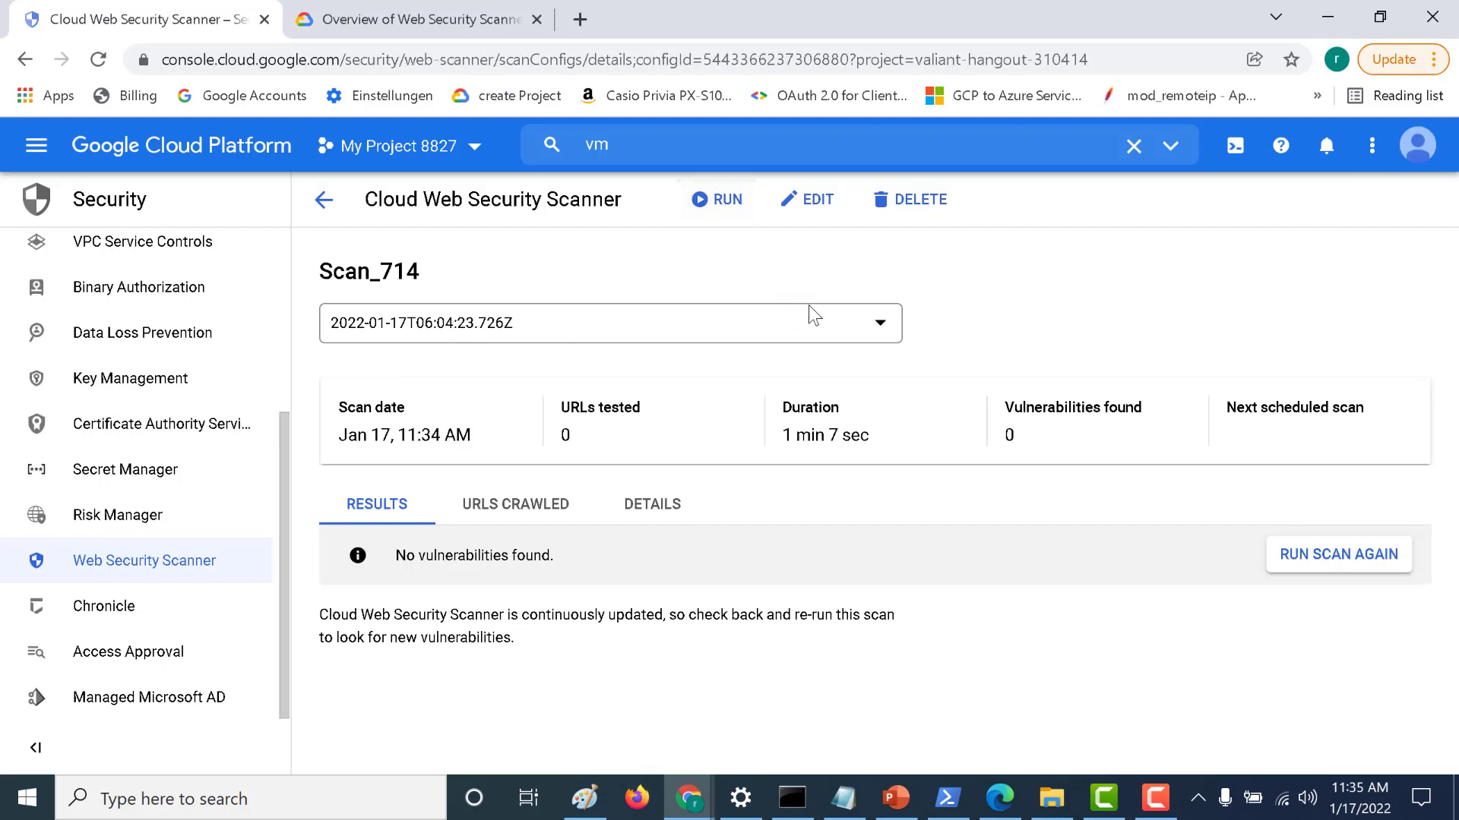
click(1343, 555)
click(1342, 548)
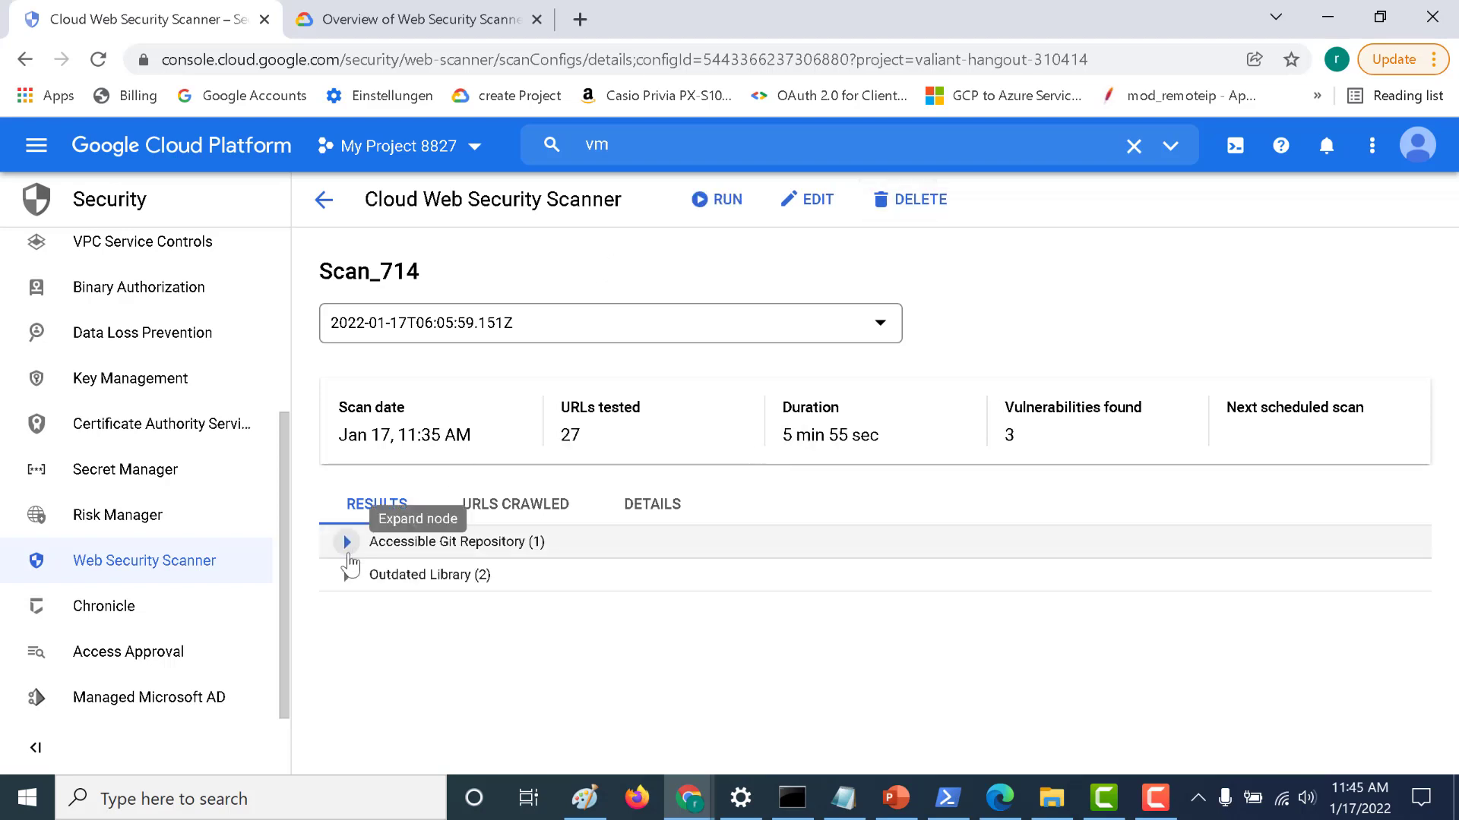
Step: Expand the Accessible Git Repository and Outdated Library findings in the scan results and review their entries
click(348, 555)
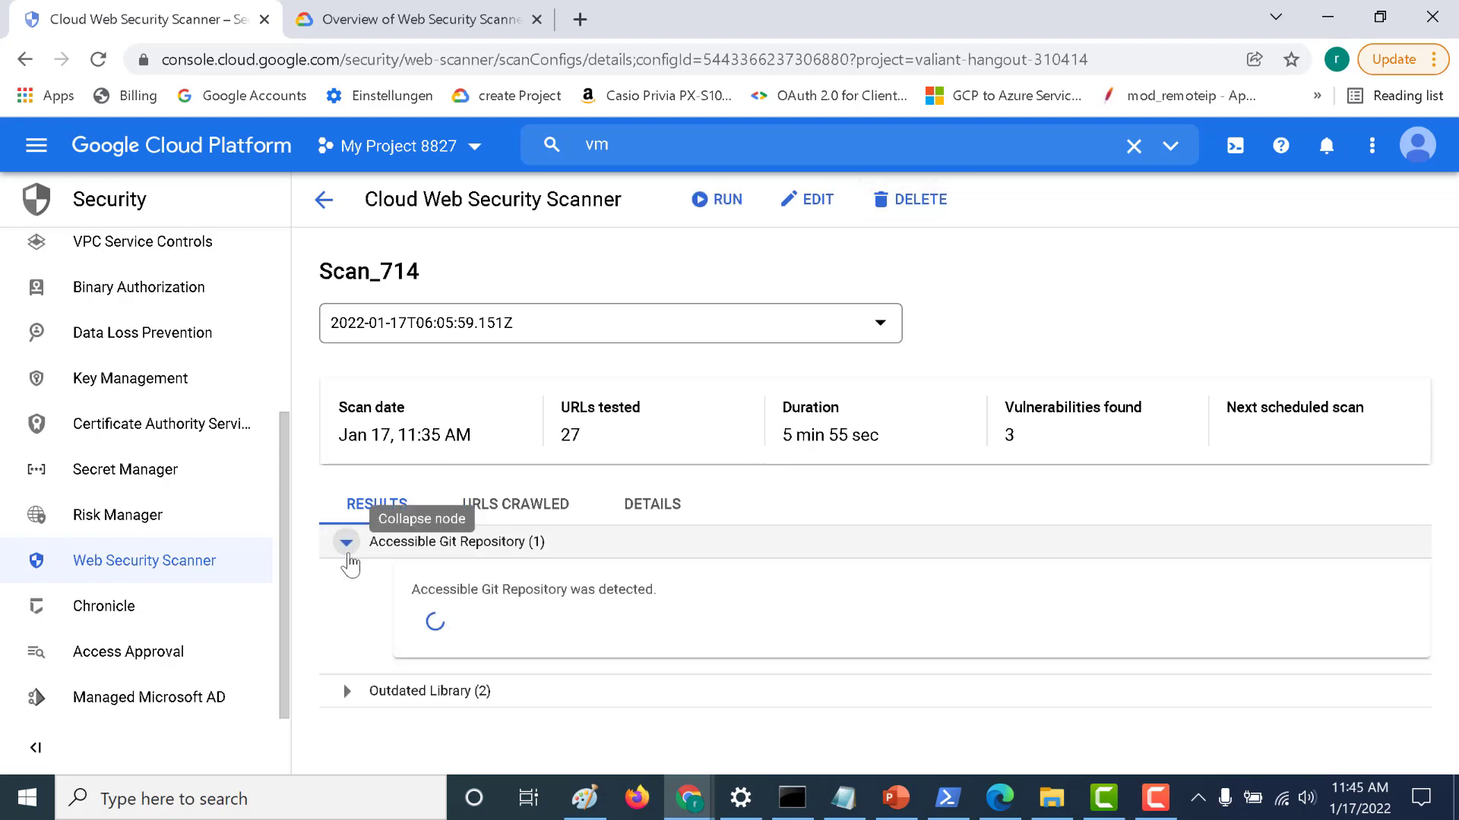
click(343, 695)
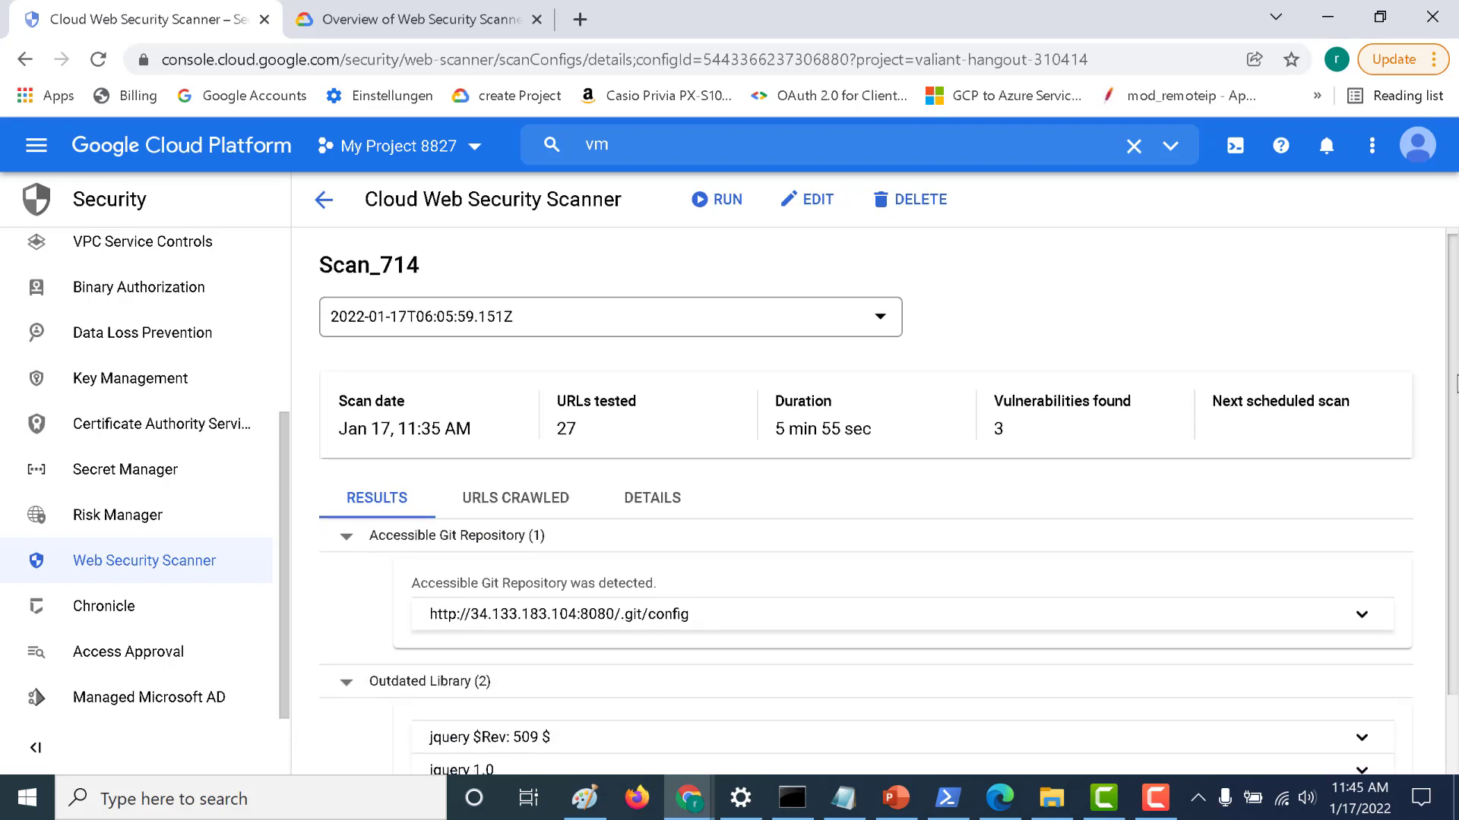
scroll(1456, 383, down, 2)
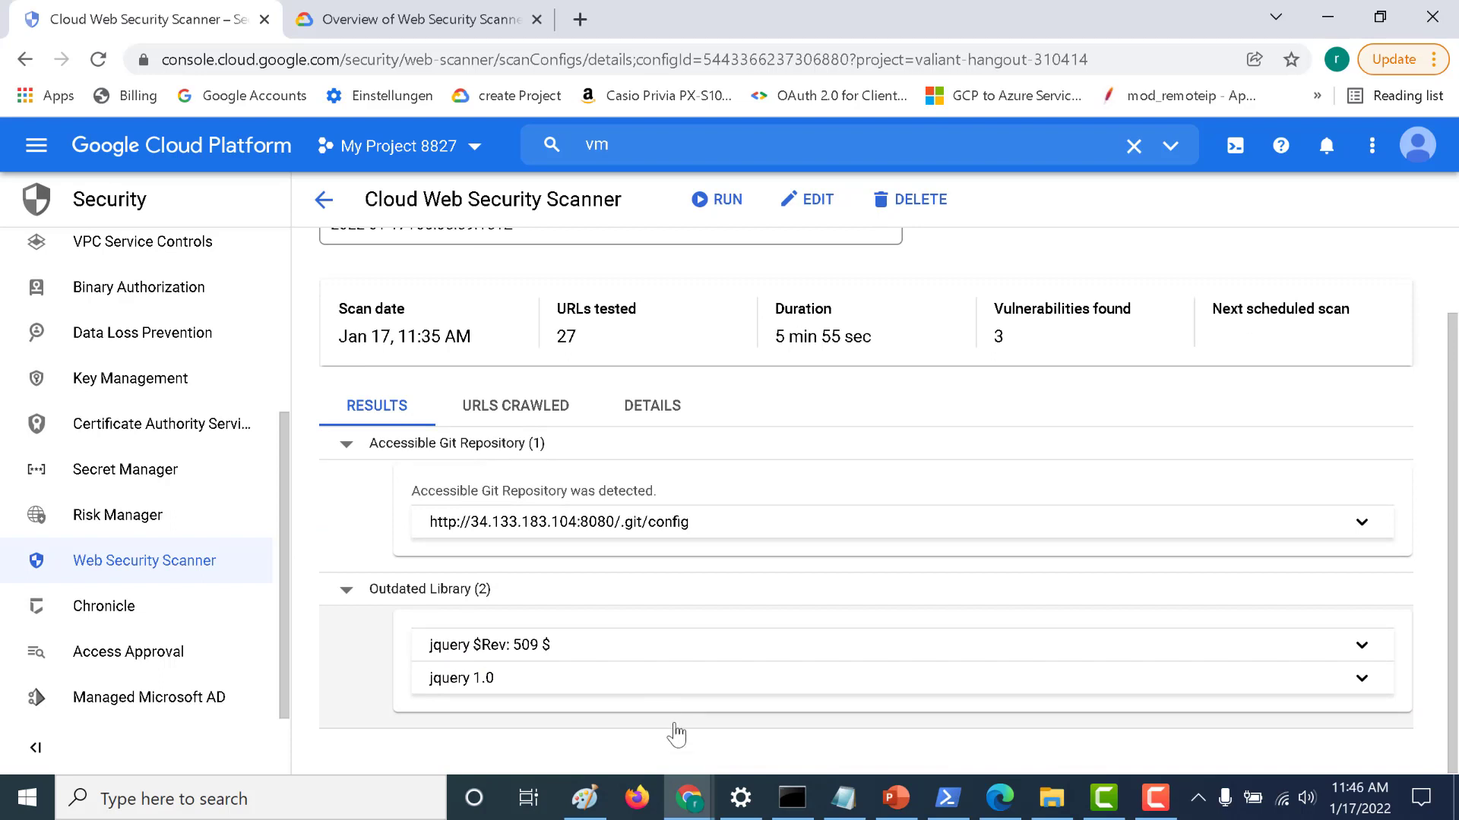
Step: Switch to the SSH terminal window of instance-1
mouse_move(690, 811)
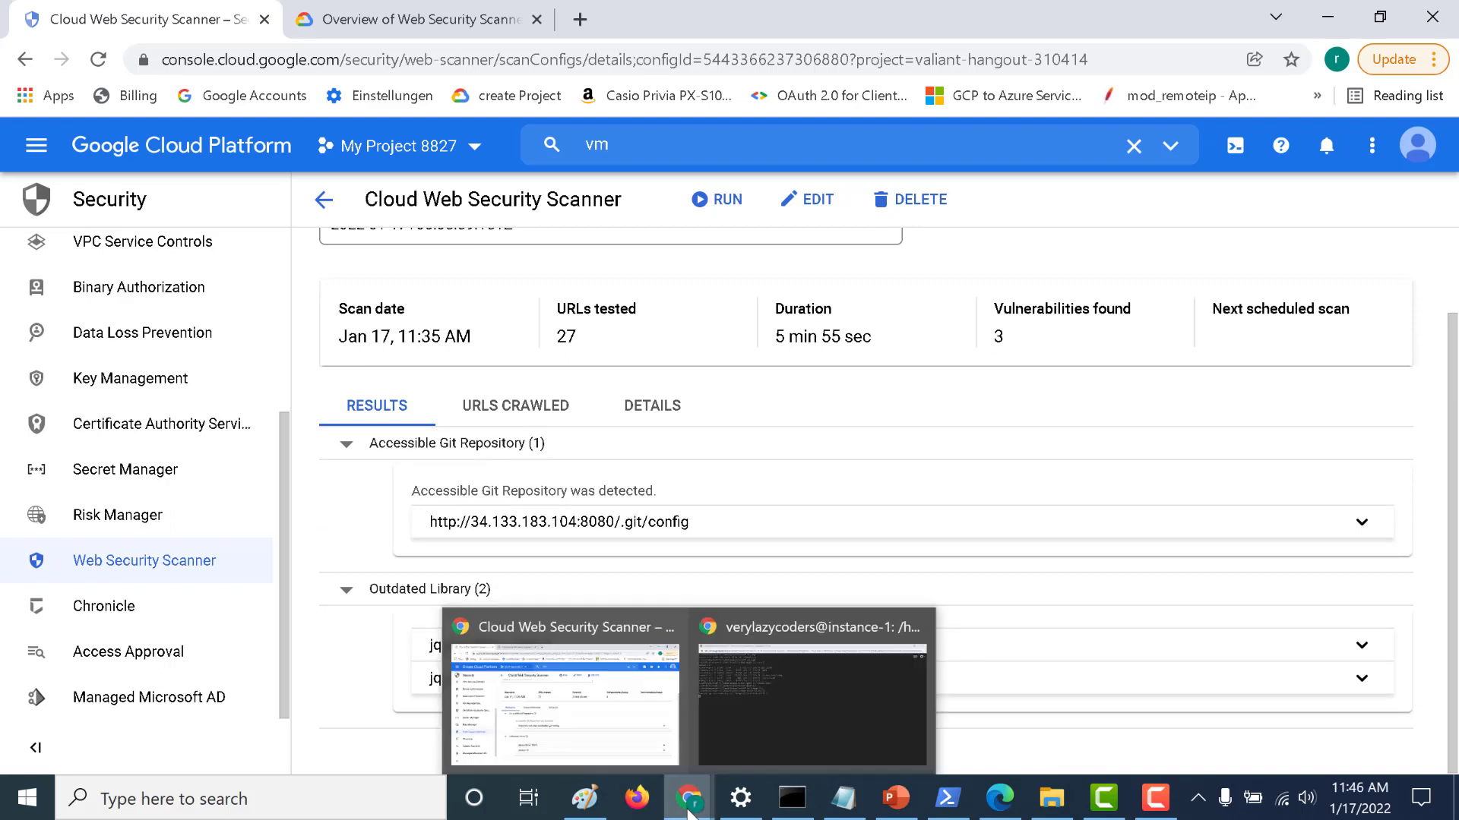